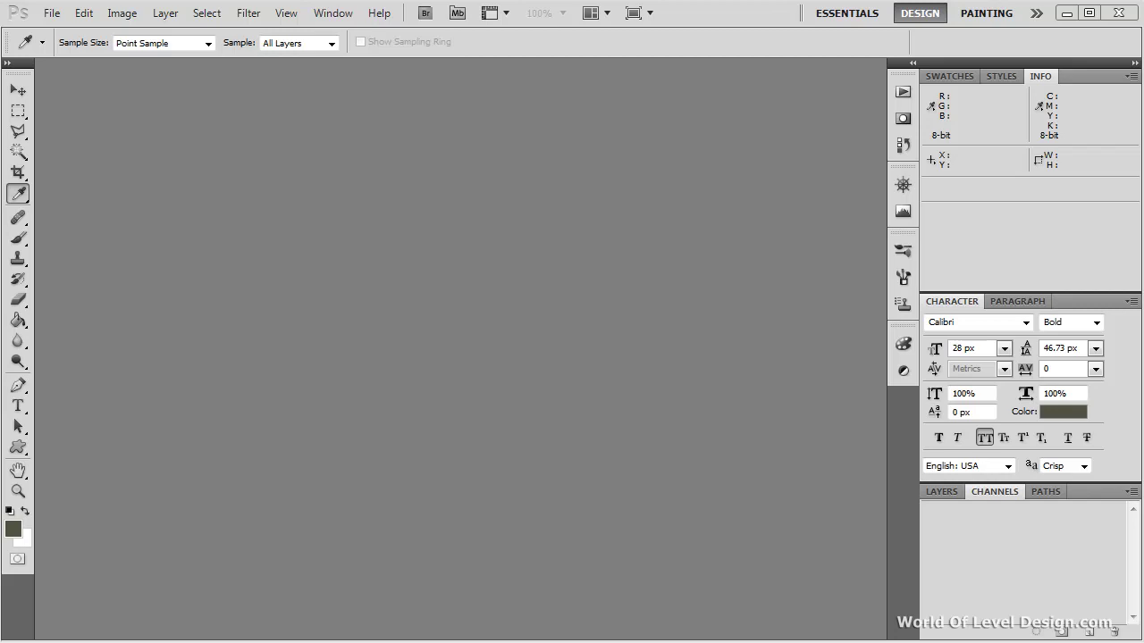
- Open DecalsLeaking0149_2_L.jpg from the Reference Images folder and place its window in the workspace
double_click(384, 263)
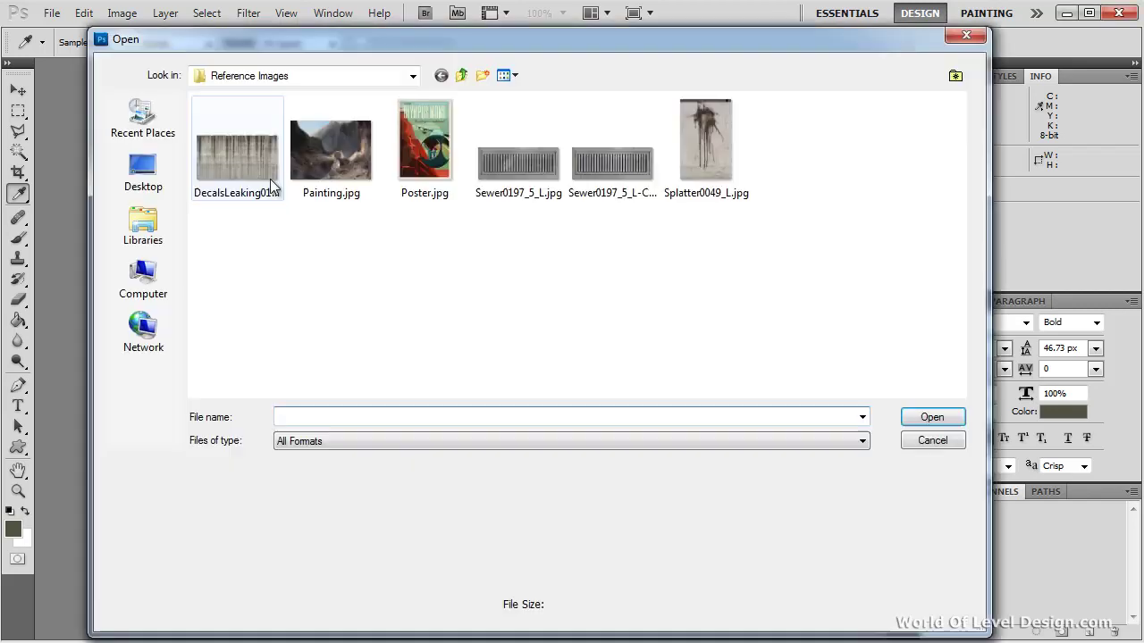
double_click(225, 169)
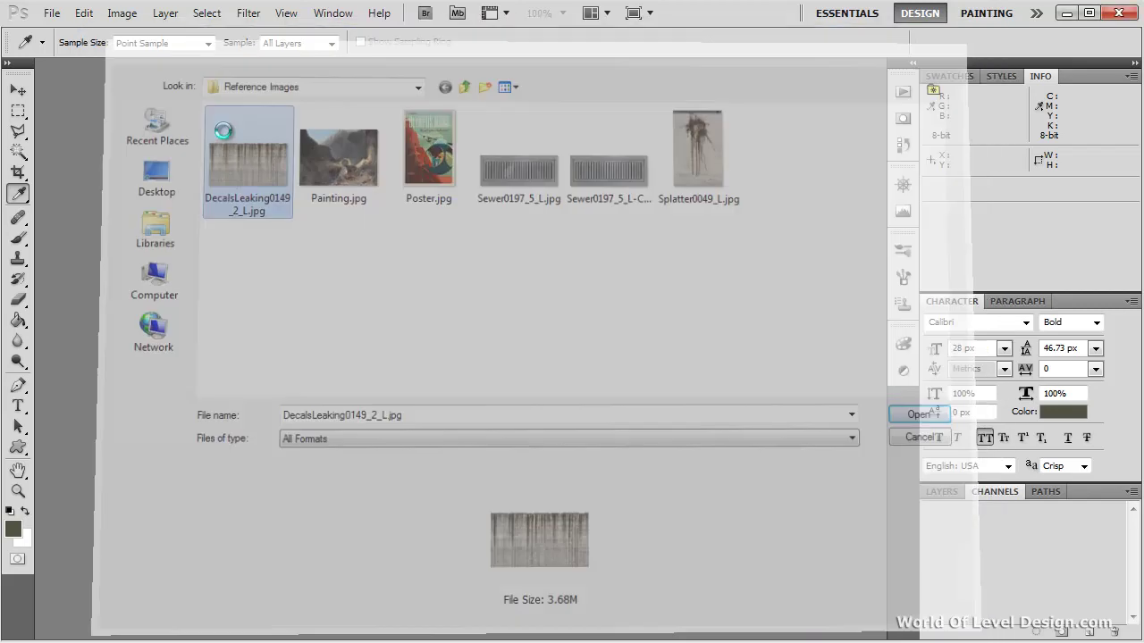
drag(327, 71, 358, 111)
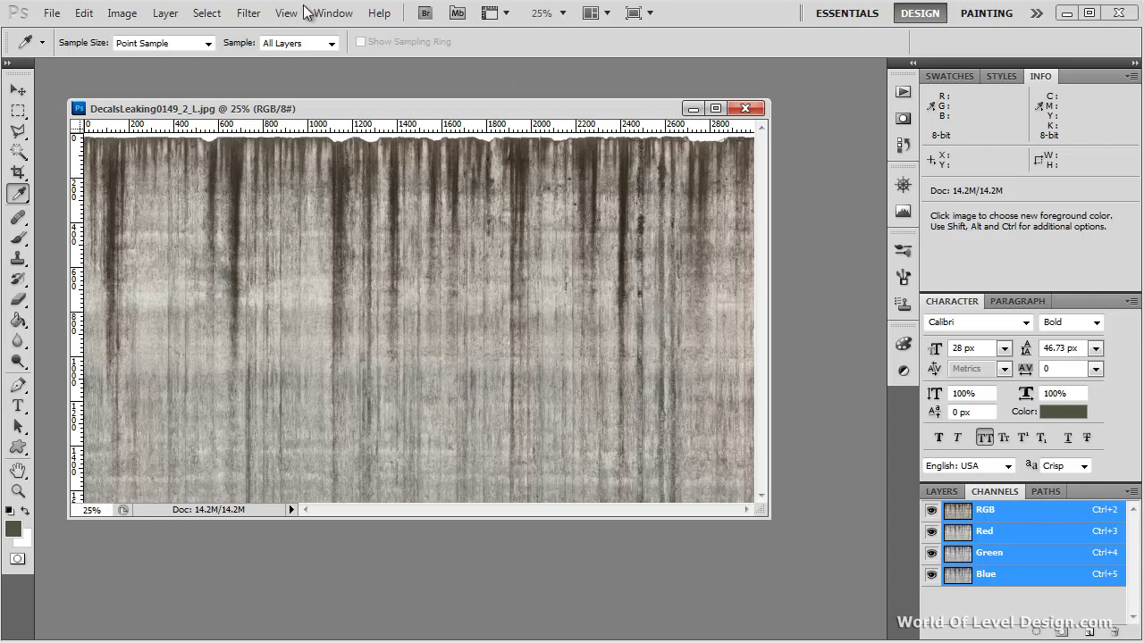
- Crop the leaking-wall image to 512 x 512 px at 72 pixels/inch, framing a full-height square of dark streaks
click(18, 173)
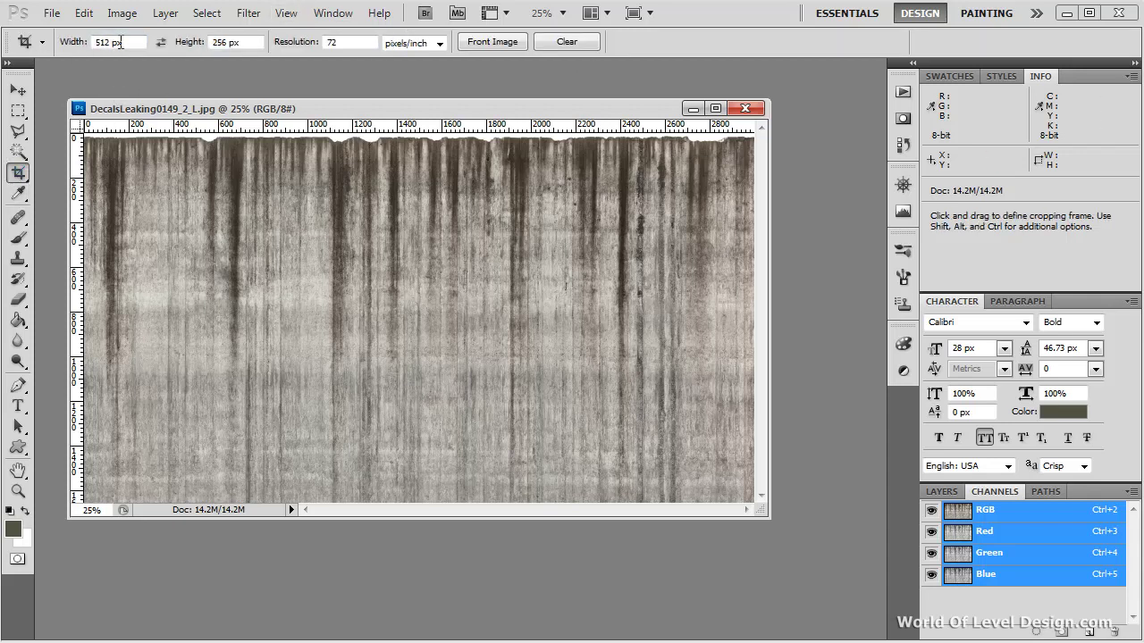
drag(249, 43, 203, 45)
text(512)
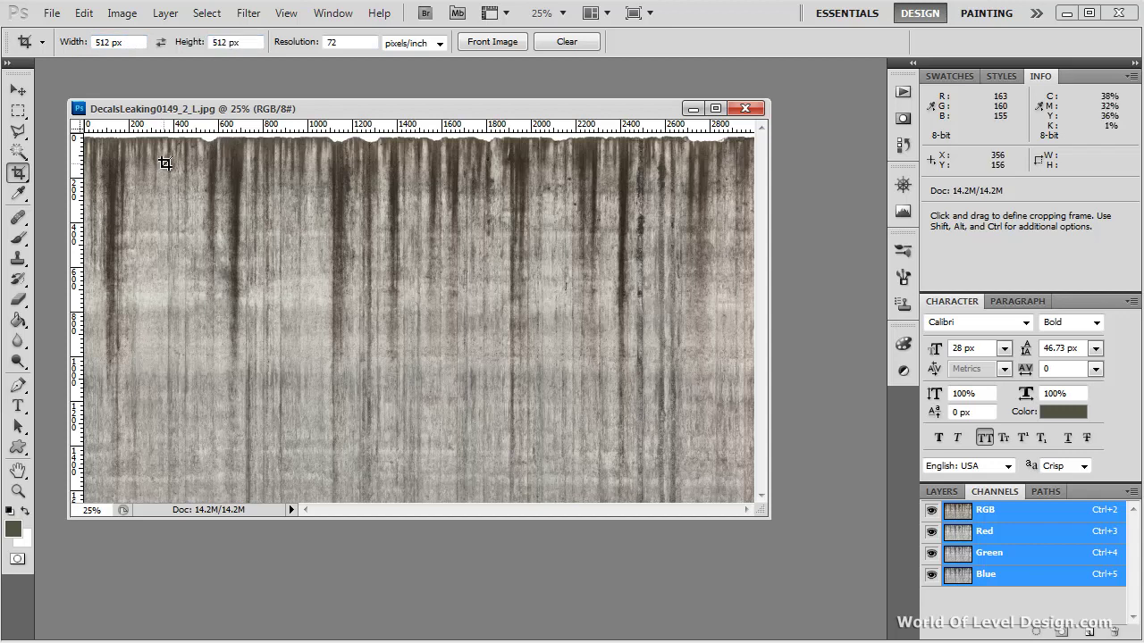
key(ctrl+plus)
key(ctrl+plus)
scroll(534, 372, up, 3)
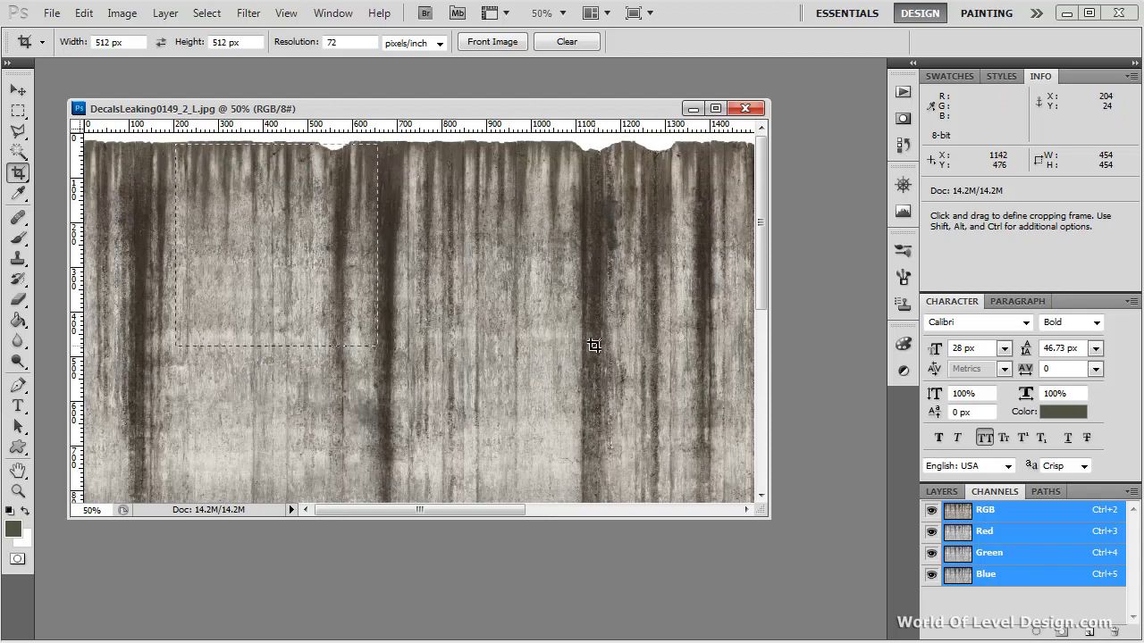
drag(593, 341, 693, 539)
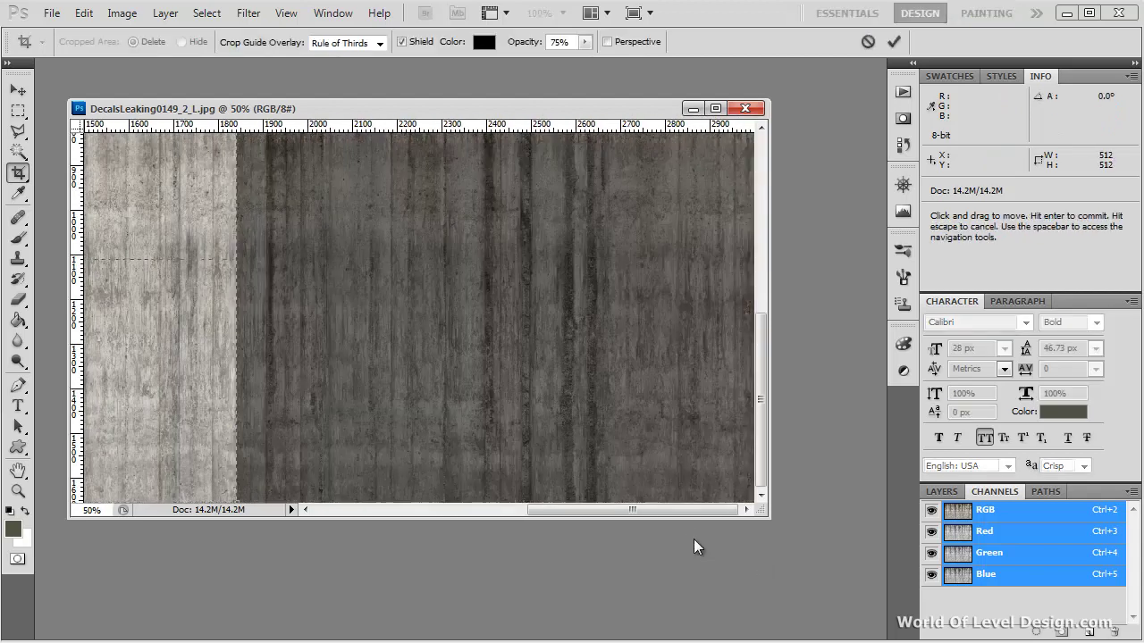
key(ctrl+minus)
key(ctrl+minus)
drag(302, 238, 356, 231)
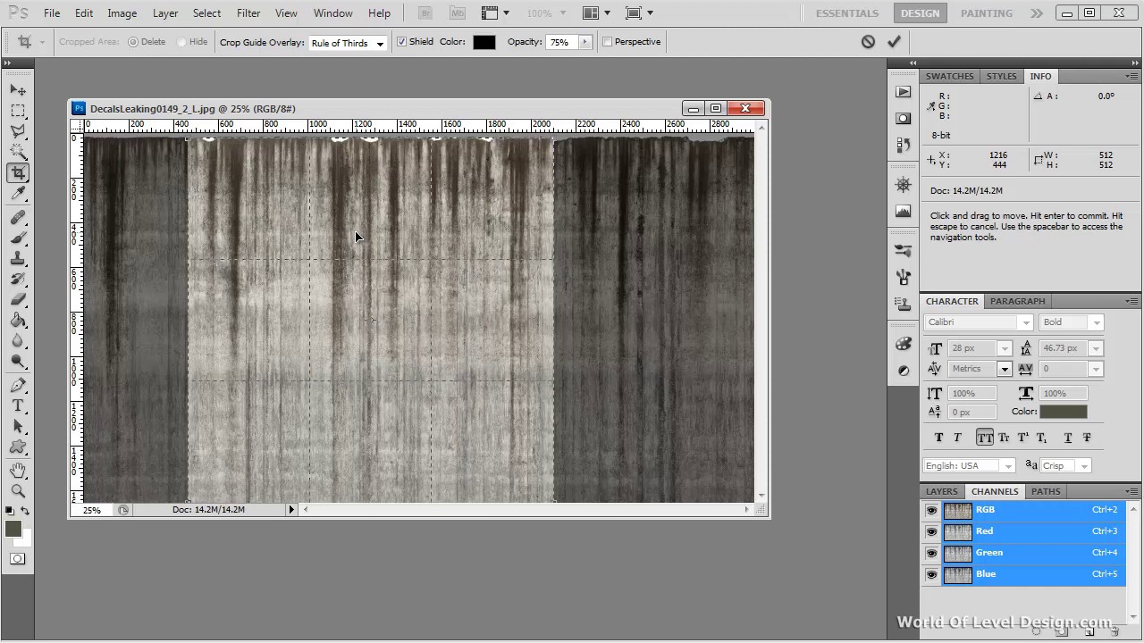
key(Return)
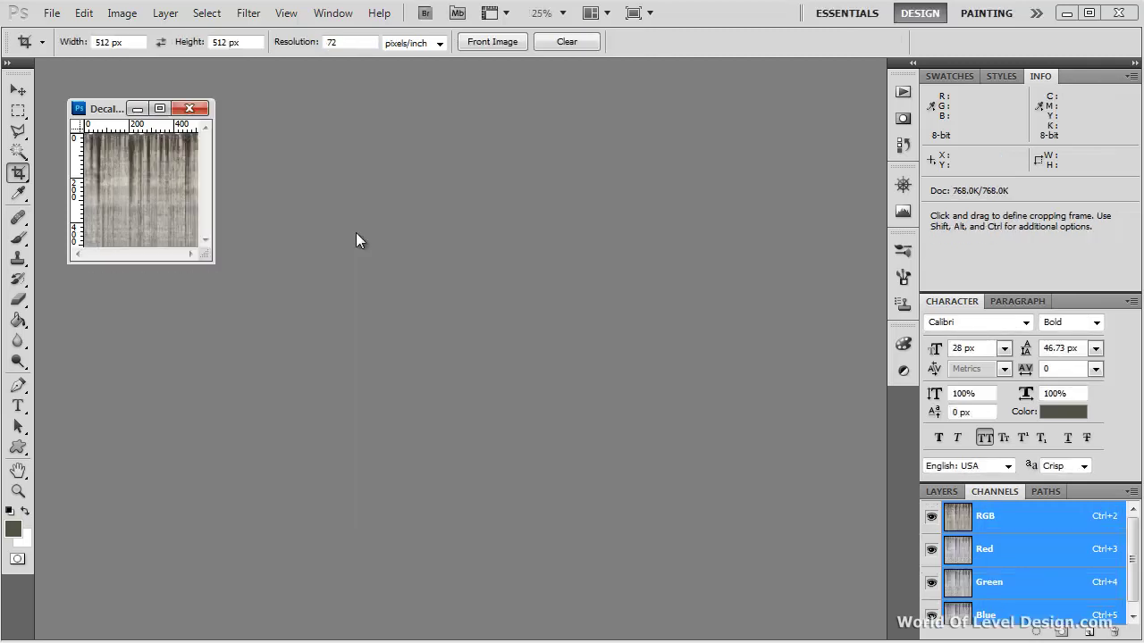
- Cover the white gaps along the image's top edge with the Clone Stamp, sampling the dark stained wall next to them
drag(212, 262, 765, 562)
key(ctrl+plus)
key(ctrl+plus)
key(ctrl+plus)
key(ctrl+plus)
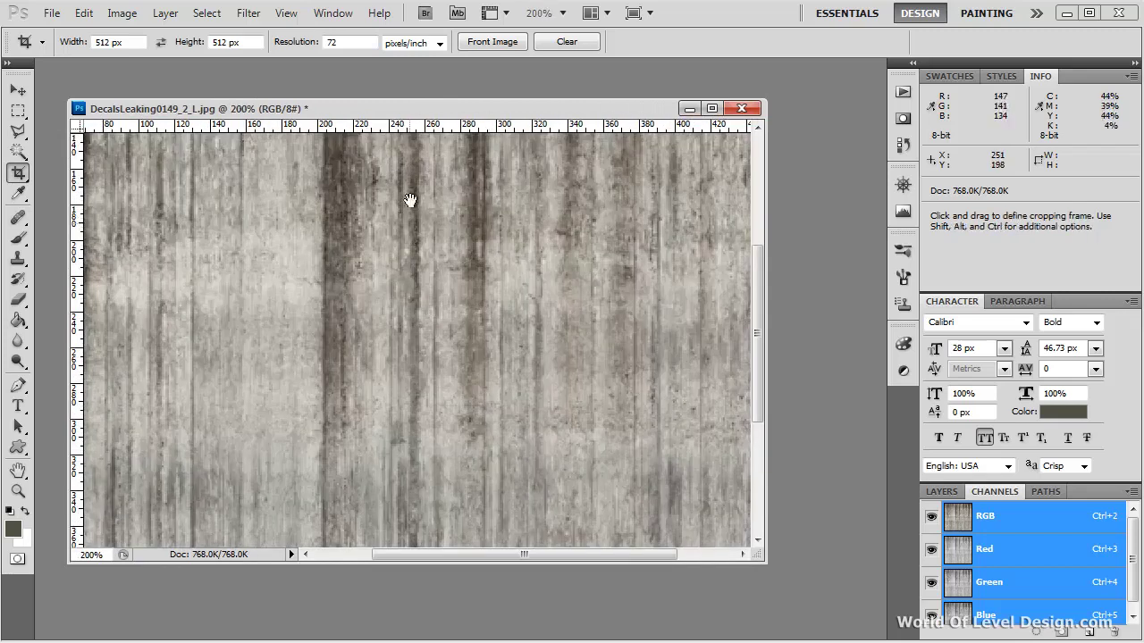
drag(410, 200, 481, 223)
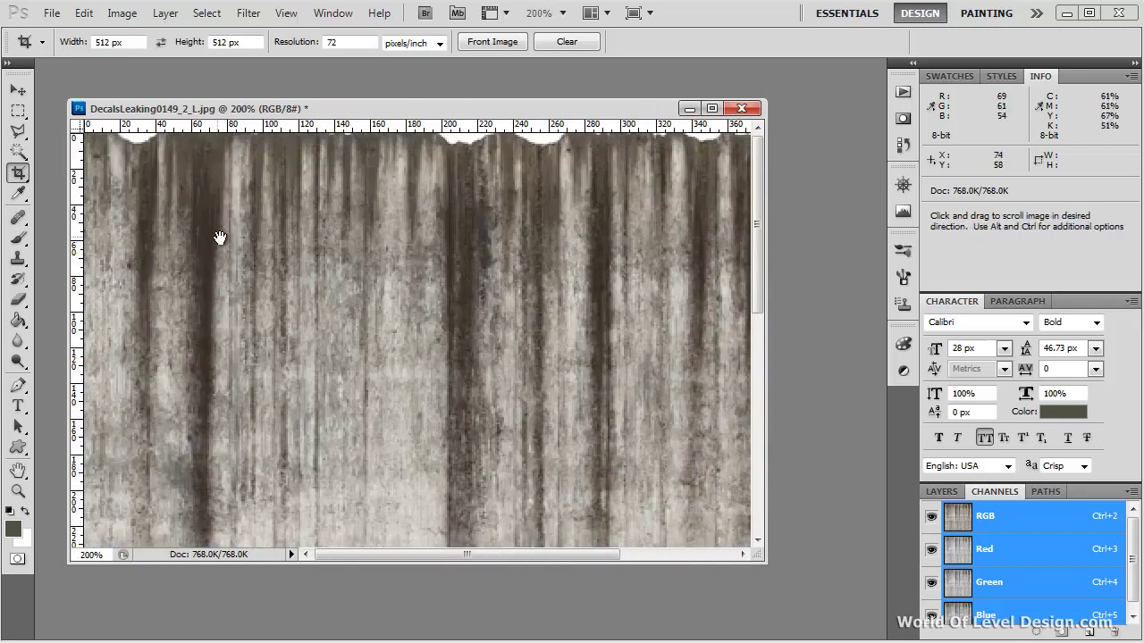
key(s)
key(F7)
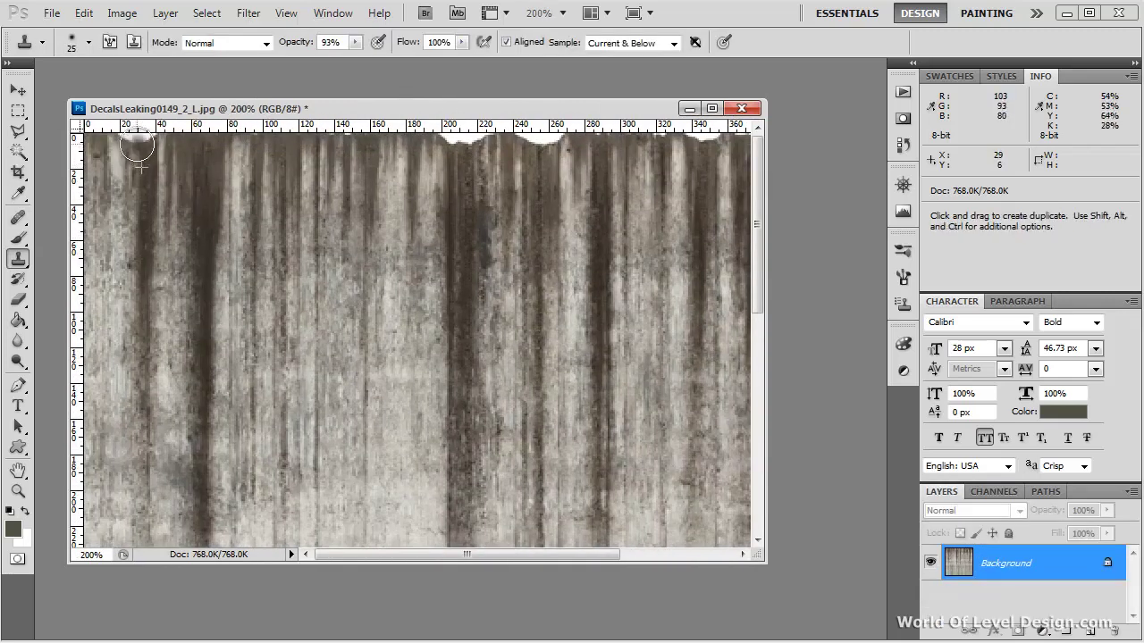
alt+click(152, 160)
click(461, 138)
scroll(401, 173, right, 3)
click(385, 145)
alt+click(344, 146)
click(554, 141)
alt+click(536, 147)
click(576, 141)
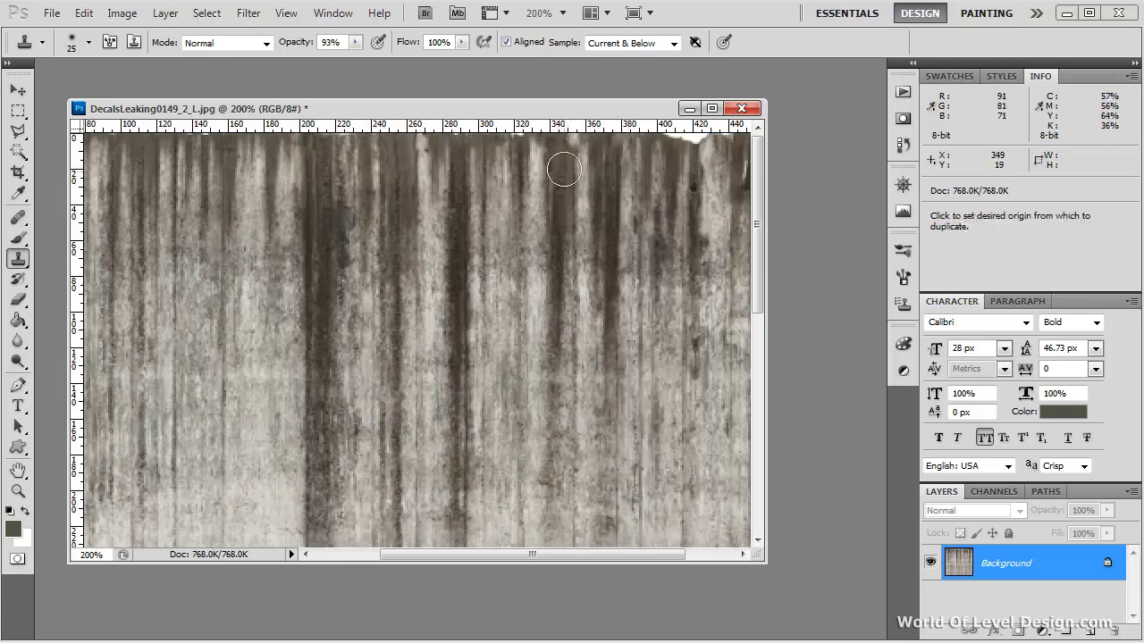
scroll(564, 169, right, 2)
click(585, 140)
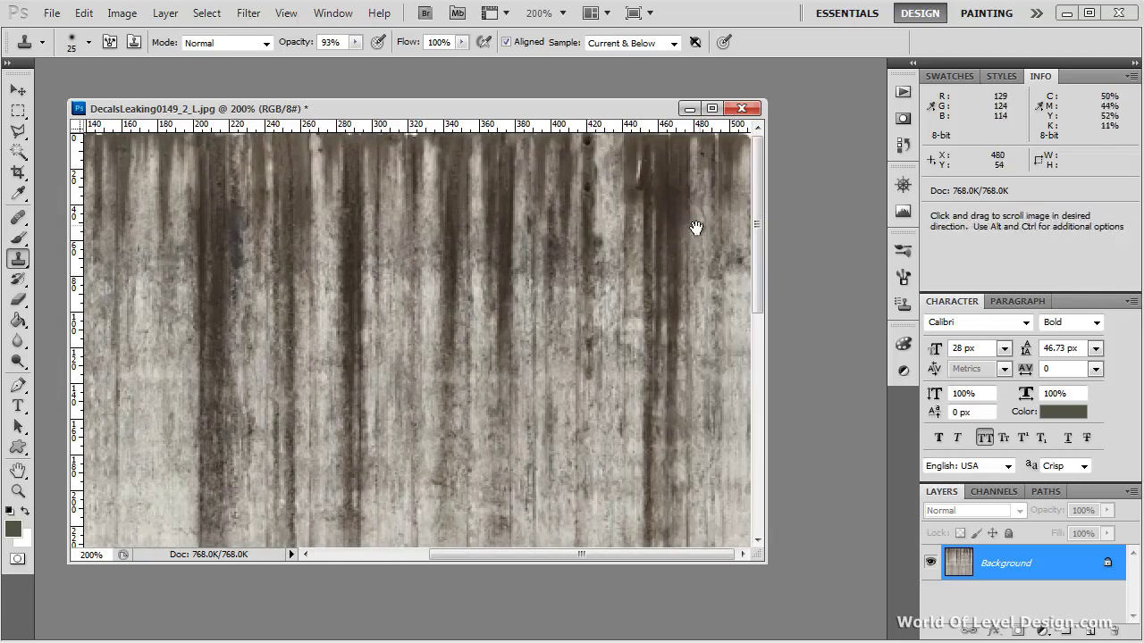
- Hide the rulers and check the whole top edge of the texture for remaining white gaps
scroll(623, 309, left, 2)
scroll(510, 259, left, 1)
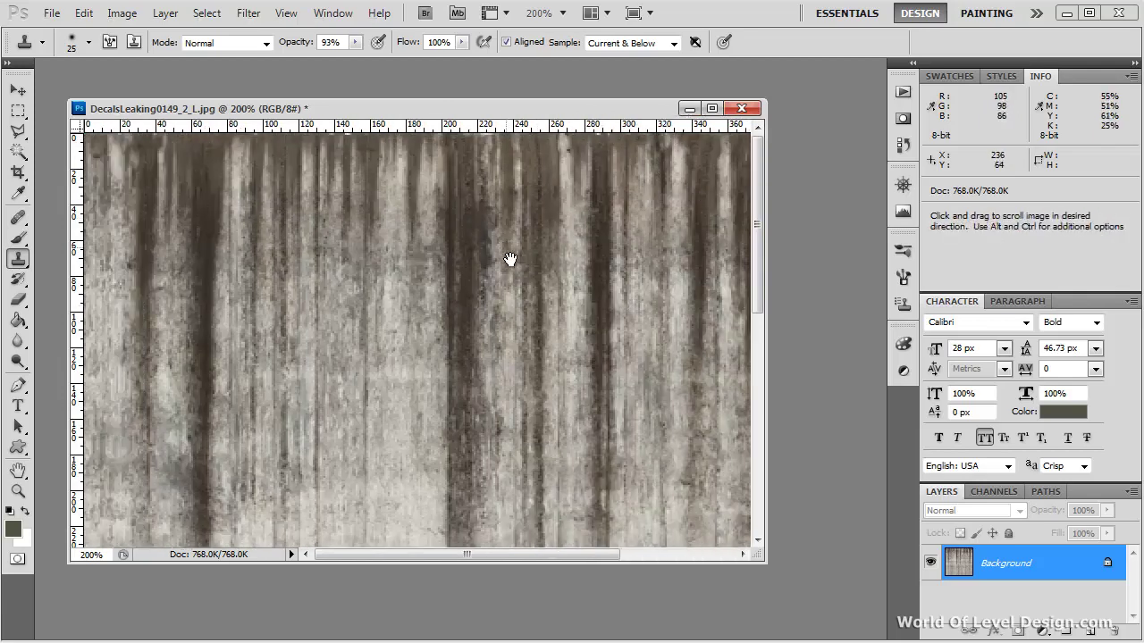
key(ctrl+r)
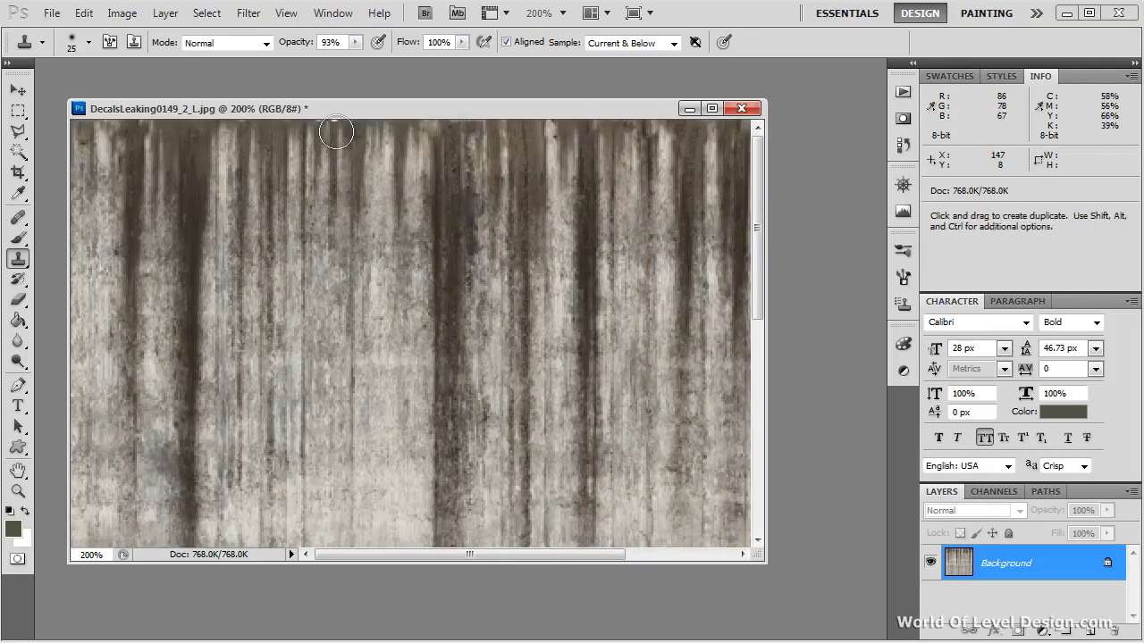
scroll(500, 238, right, 4)
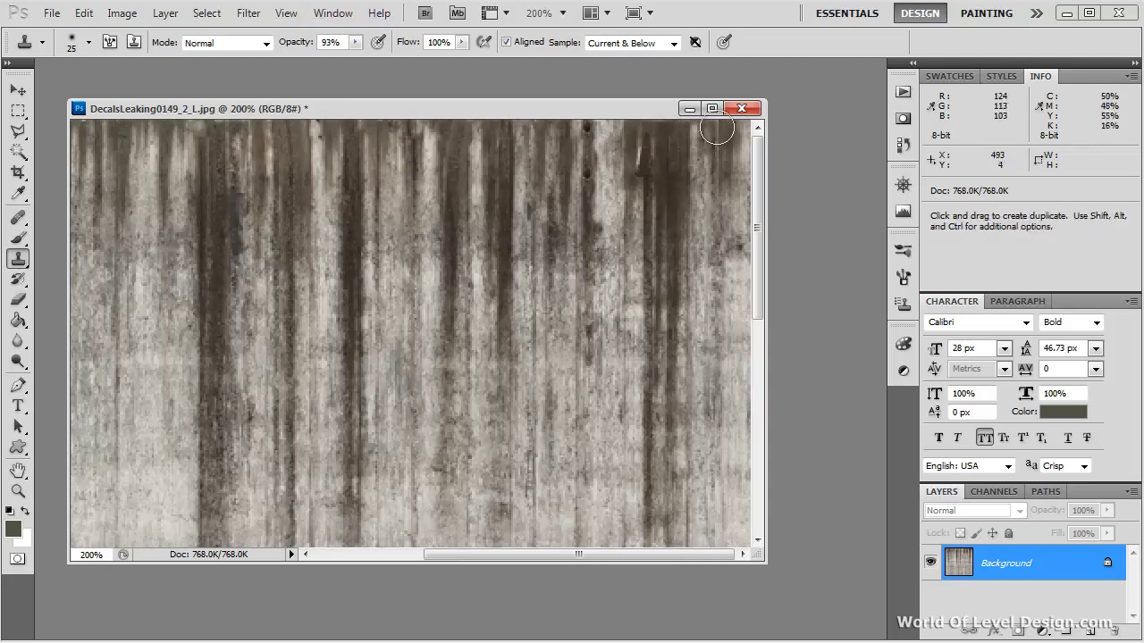
key(ctrl+minus)
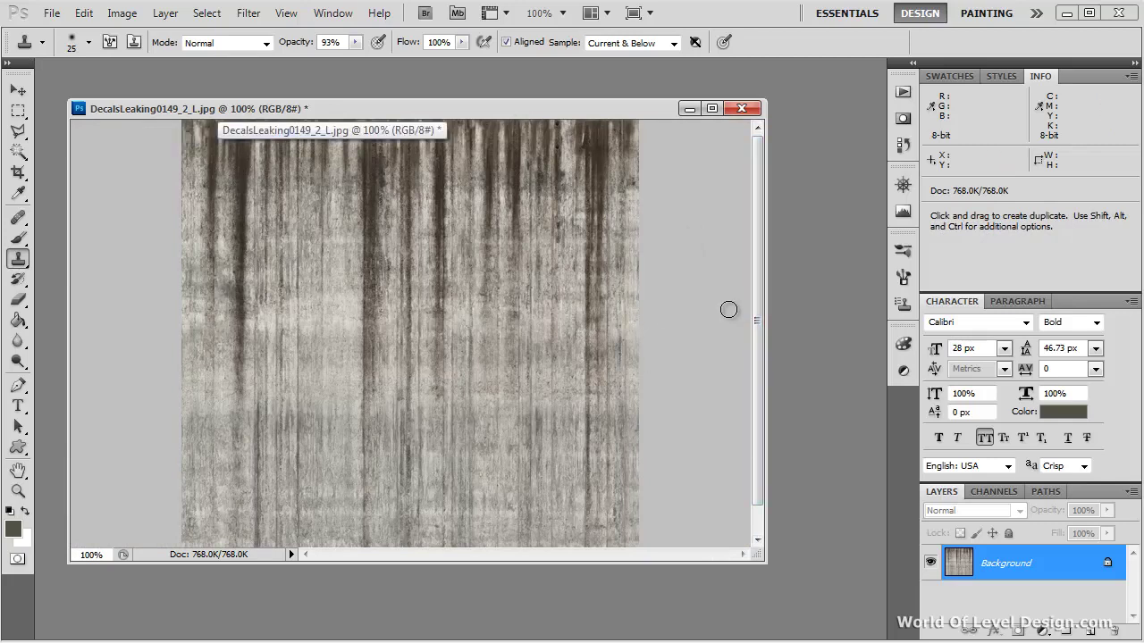
- Save the texture in Photoshop format as DirtDecal.psd in the PSD folder
click(52, 13)
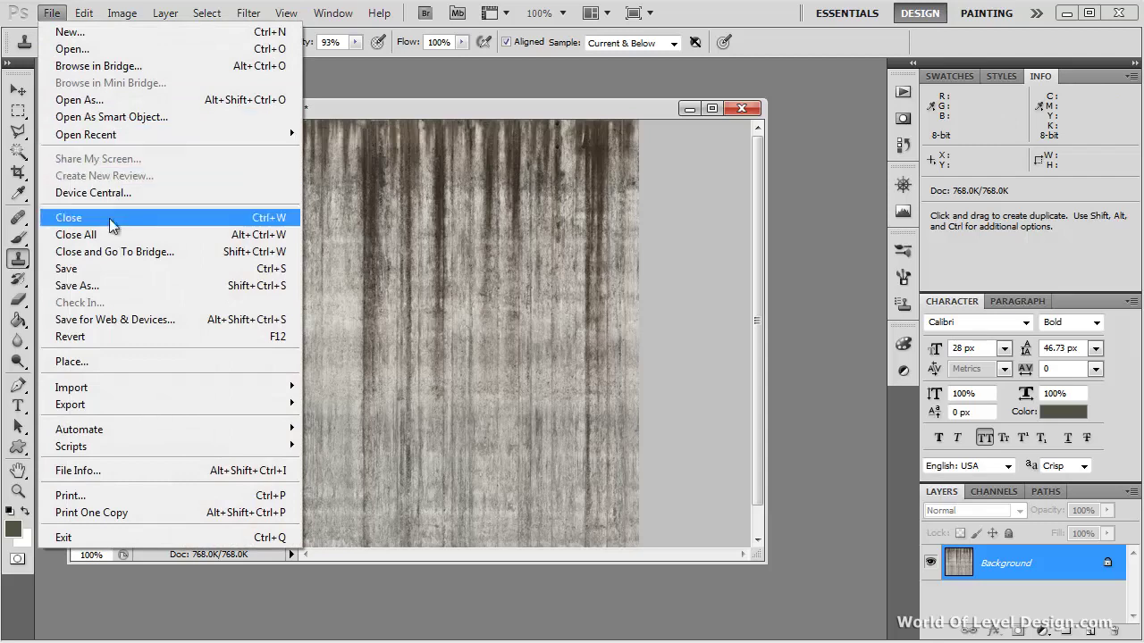
click(90, 285)
double_click(230, 135)
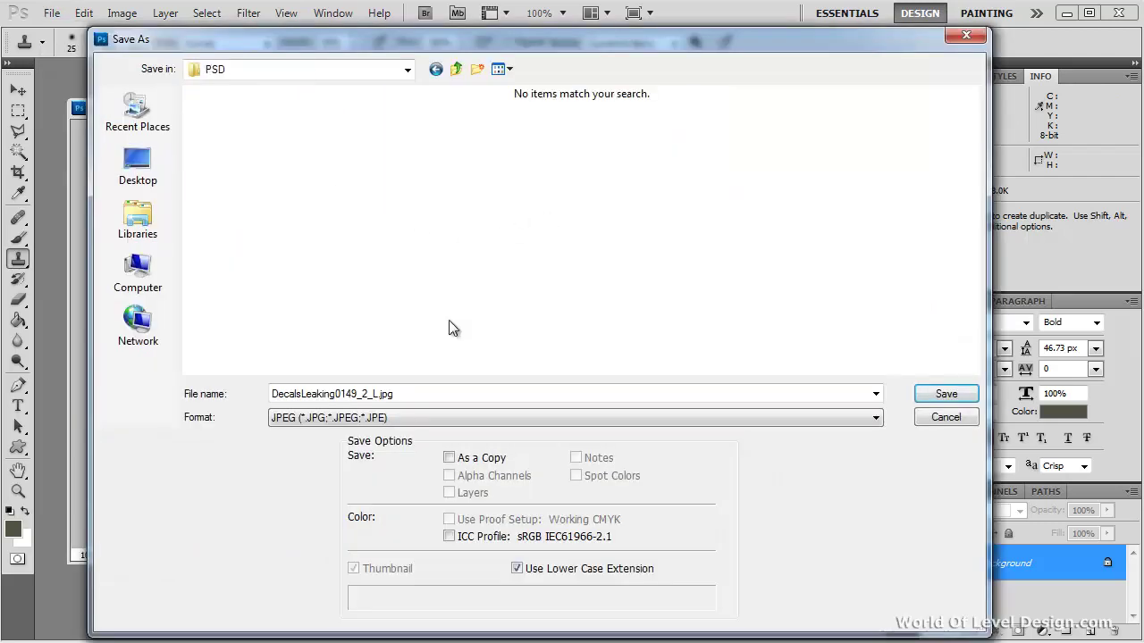
click(390, 423)
click(384, 444)
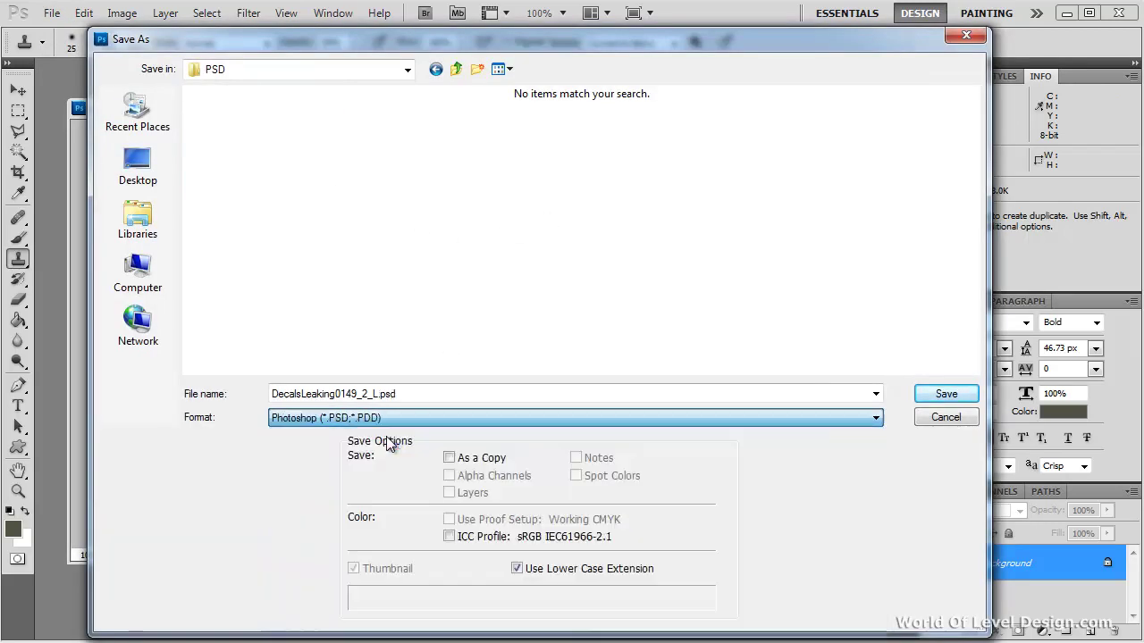
click(245, 167)
drag(297, 394, 249, 395)
text(DirtDecal)
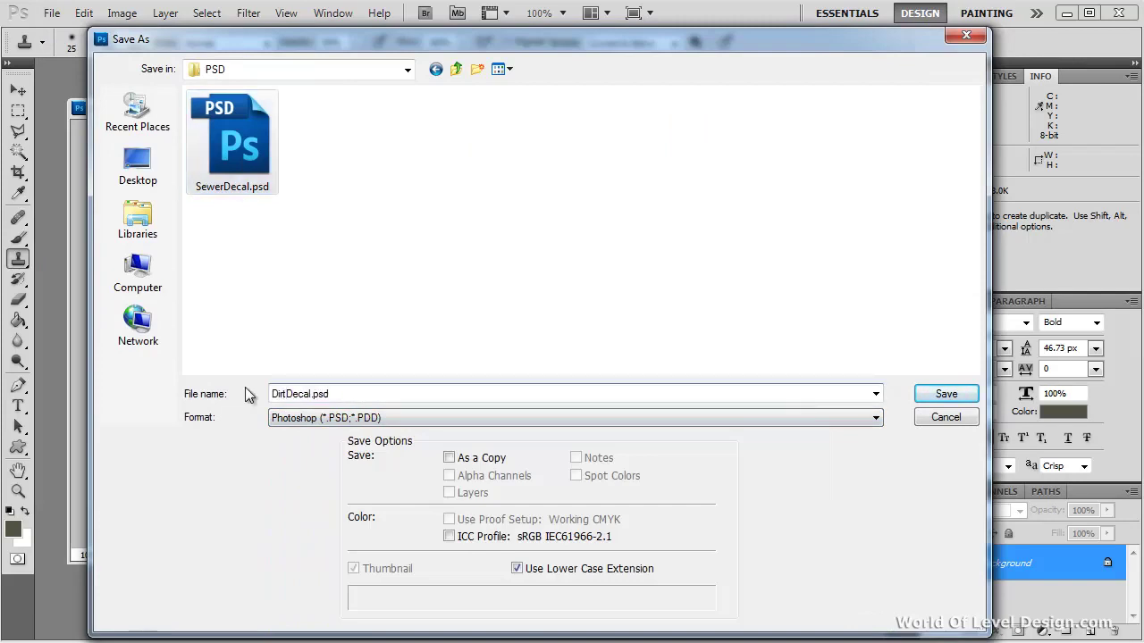
click(947, 394)
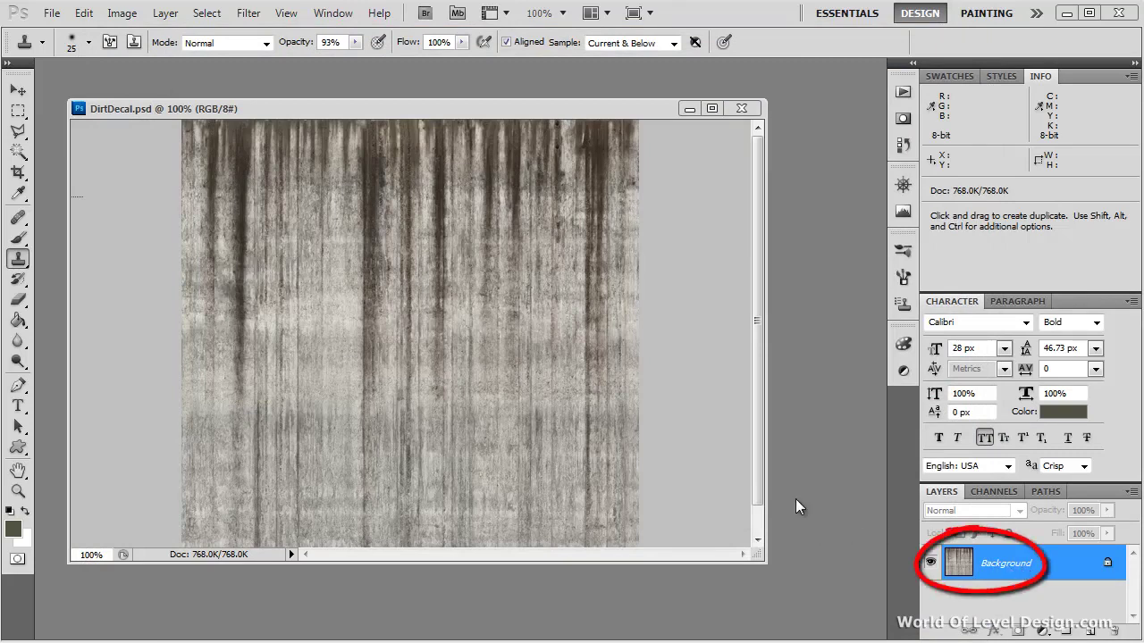
- Convert the locked Background into a regular editable layer, keeping the default layer settings
double_click(1028, 570)
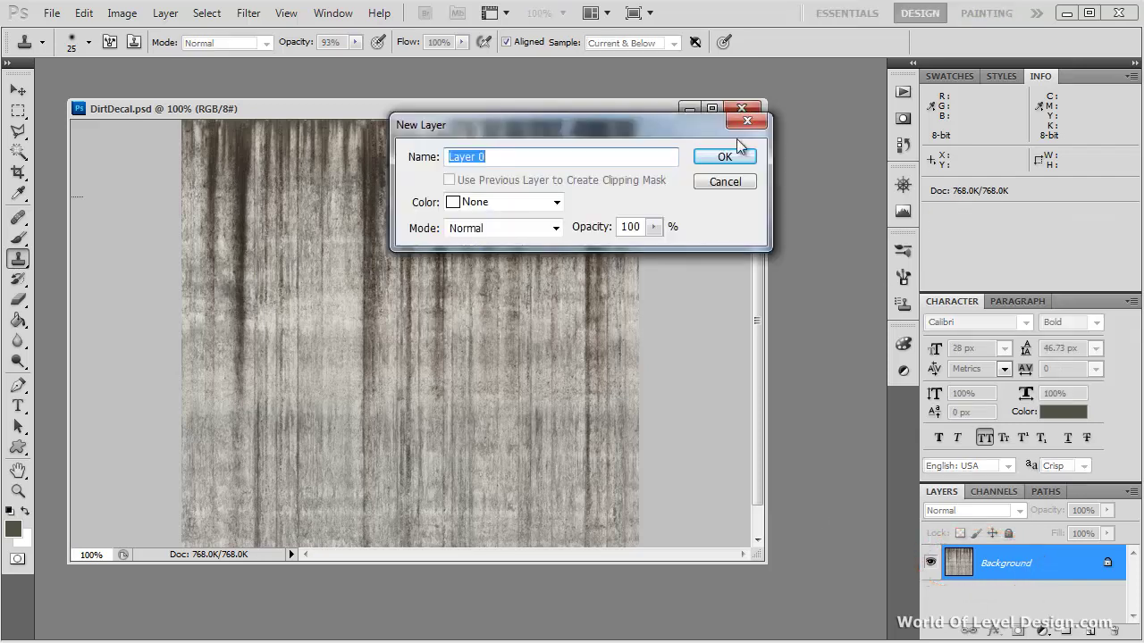
click(732, 159)
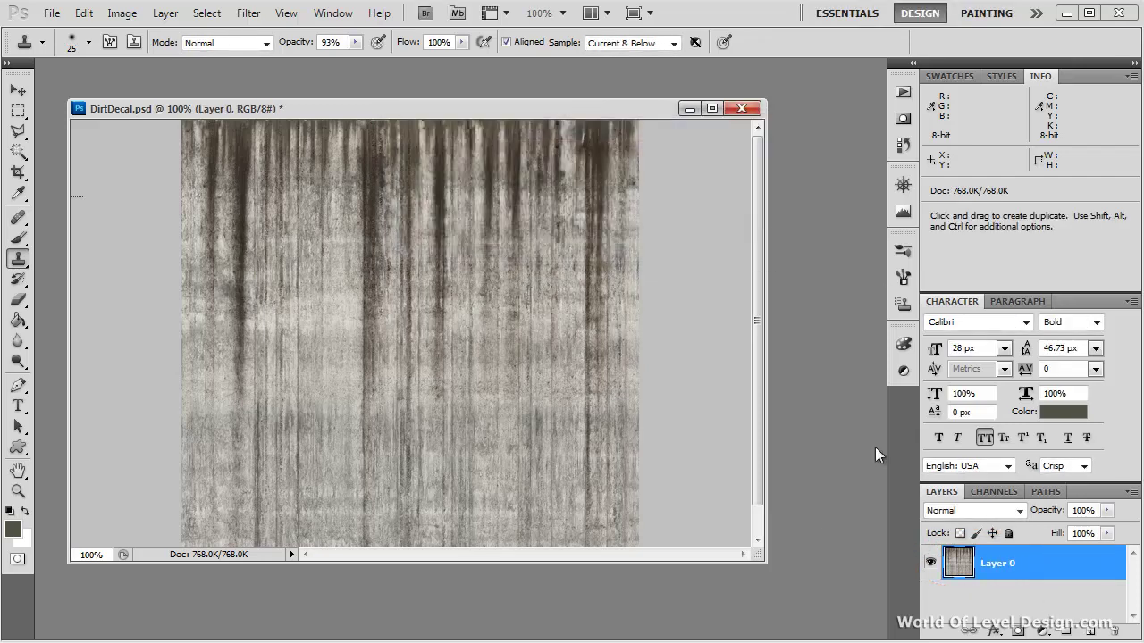
- Start a Color Range selection with Sampled Colors, sampling the dark brown streak near the top centre of the wall
click(205, 14)
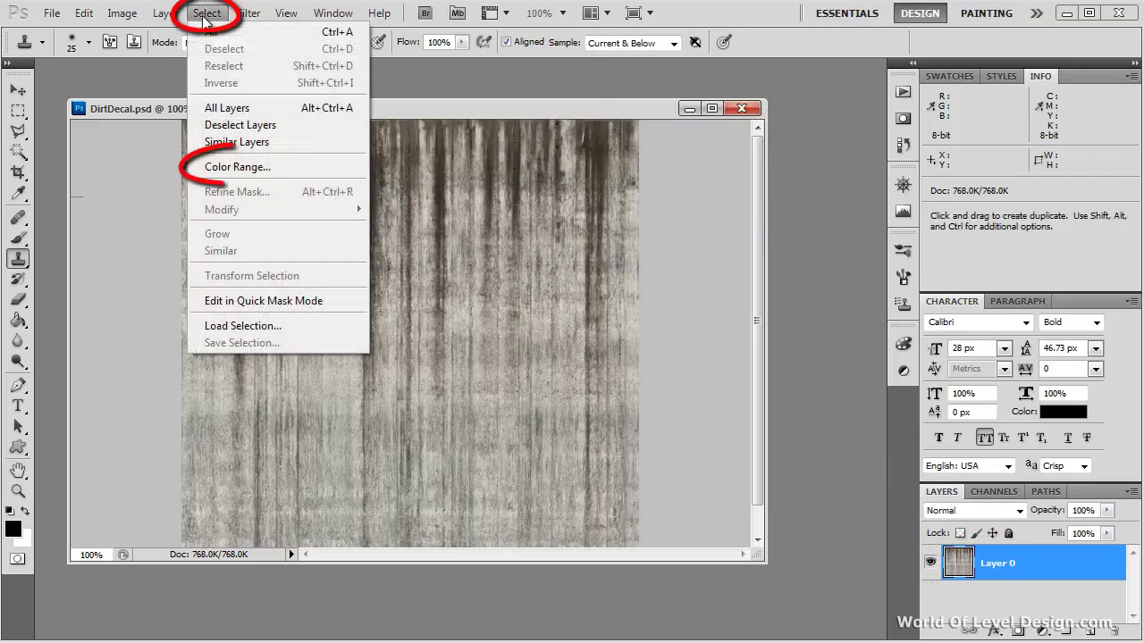
click(243, 168)
click(375, 155)
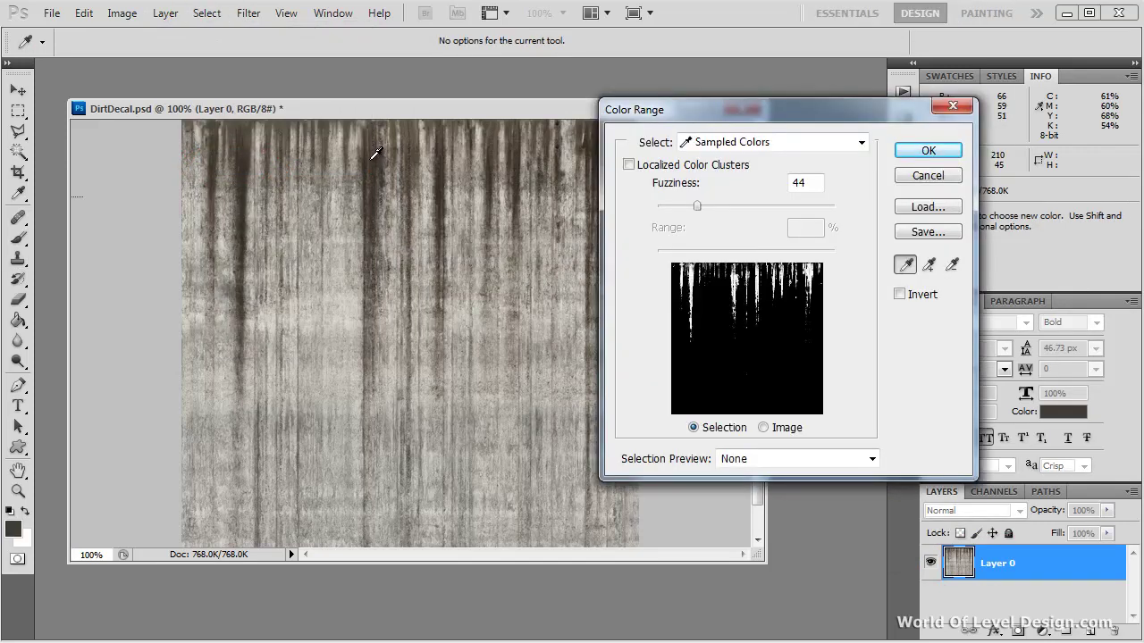
click(376, 147)
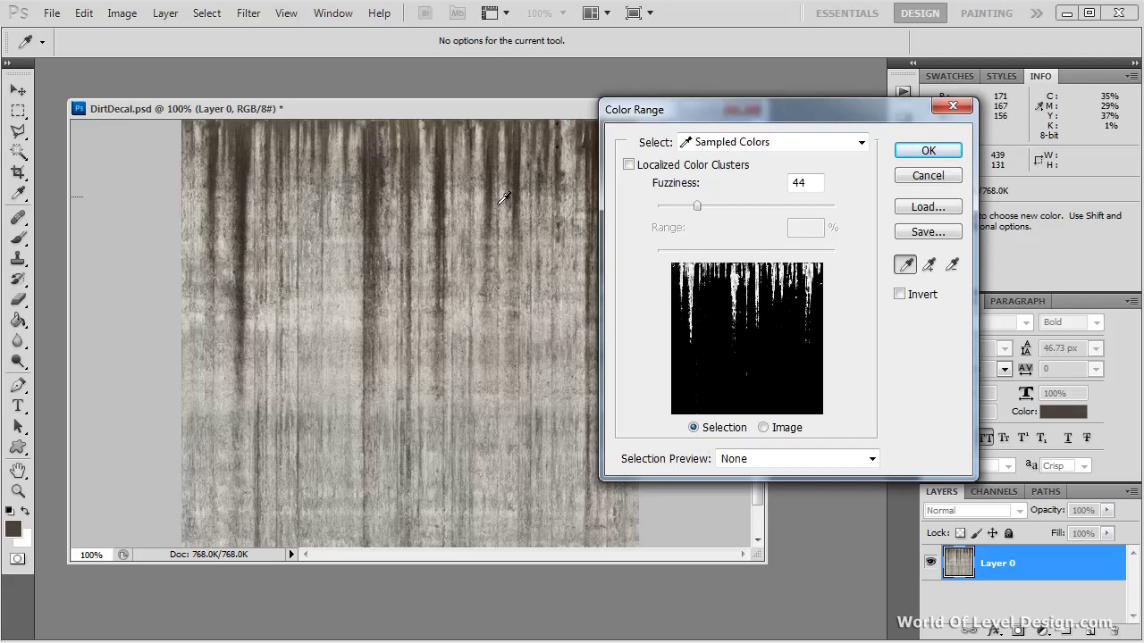
click(377, 158)
click(378, 161)
click(381, 163)
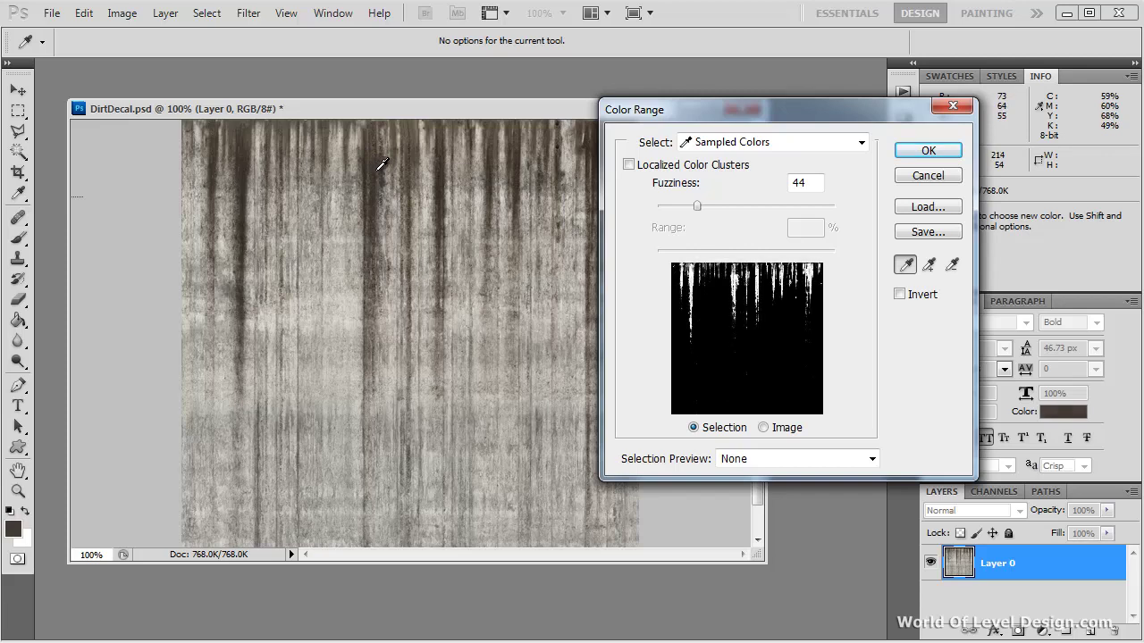
click(376, 150)
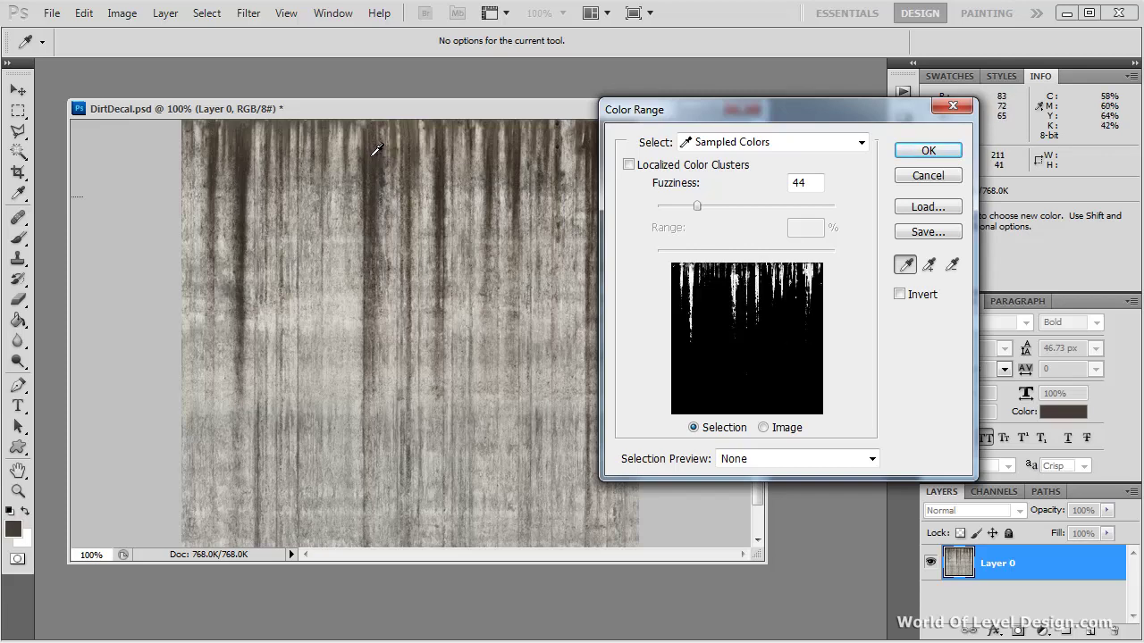
click(382, 156)
click(375, 149)
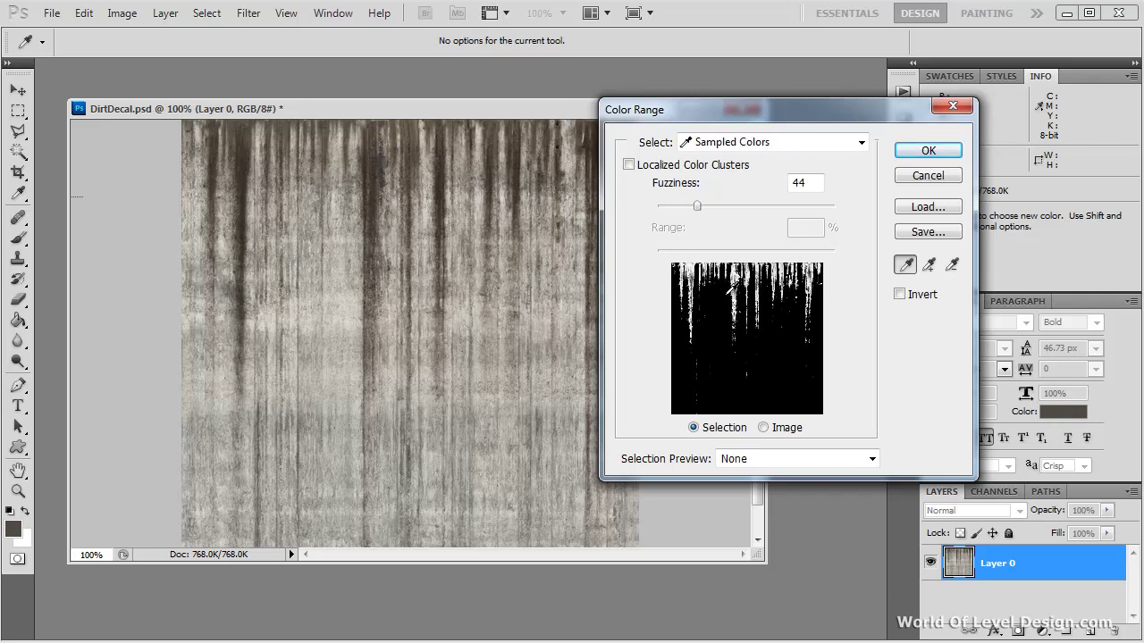
- Apply the Color Range selection with a fuzziness of 40 and turn it into a layer mask on the wall layer
mouse_move(697, 206)
mouse_down()
mouse_move(752, 206)
mouse_move(694, 206)
mouse_move(694, 222)
mouse_up()
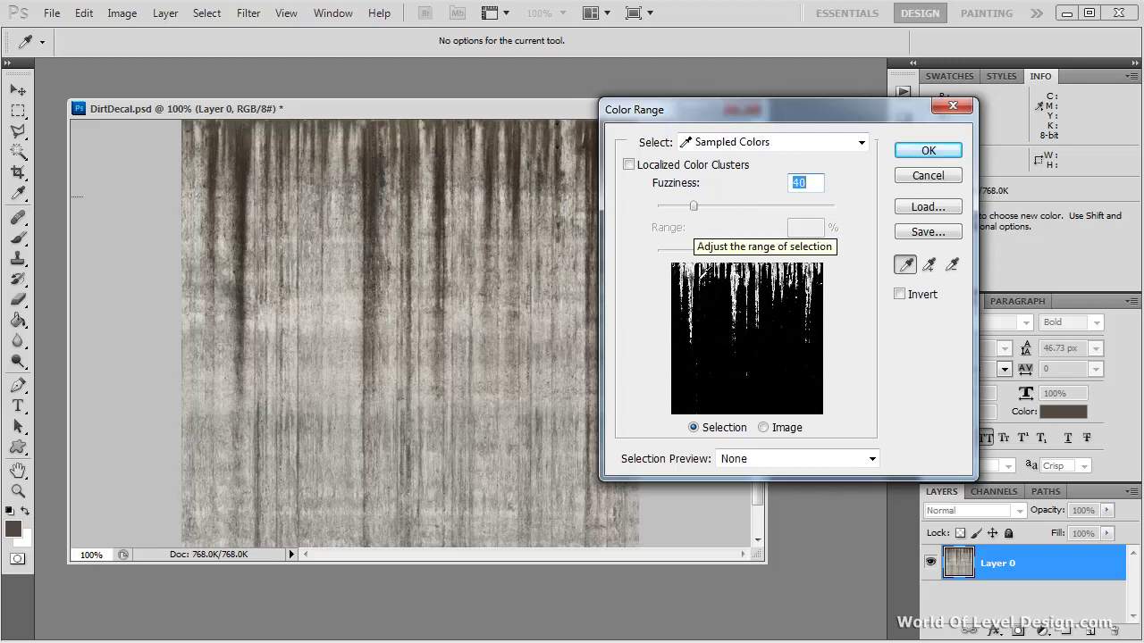
click(768, 429)
click(712, 434)
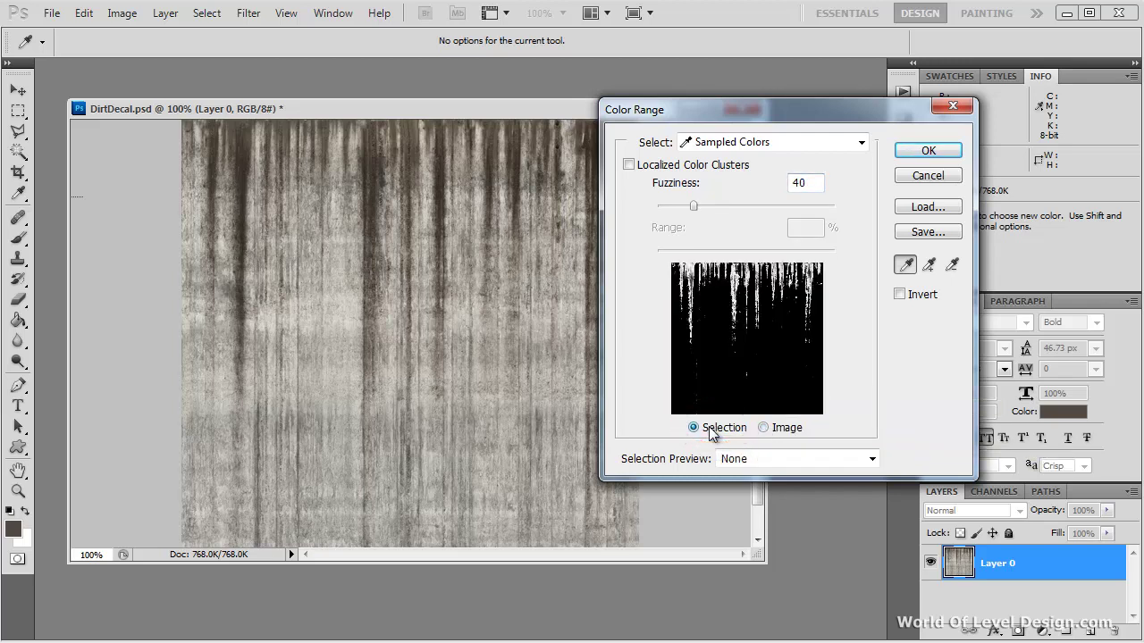
click(928, 150)
key(s)
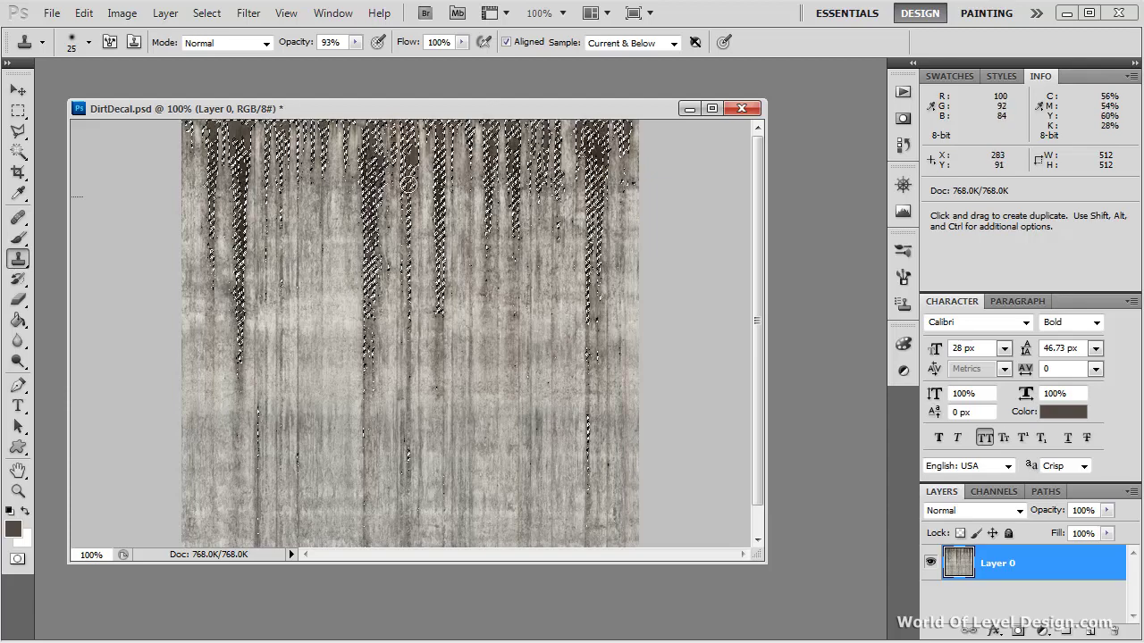
click(1014, 631)
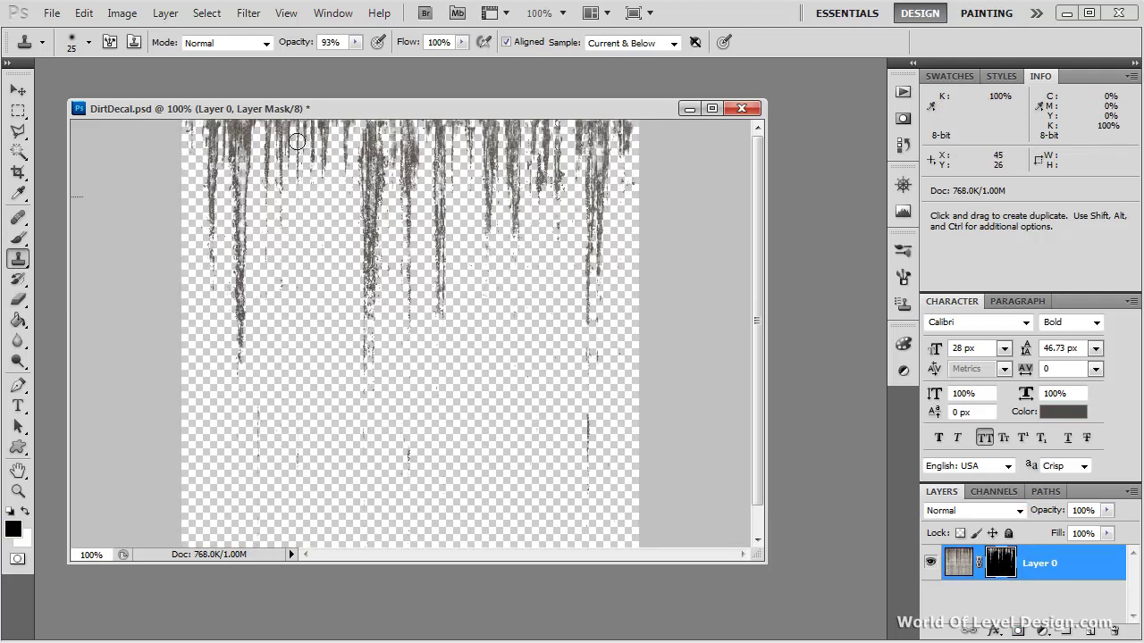
- Load the streak mask of Layer 0 as a selection
click(959, 563)
click(1001, 565)
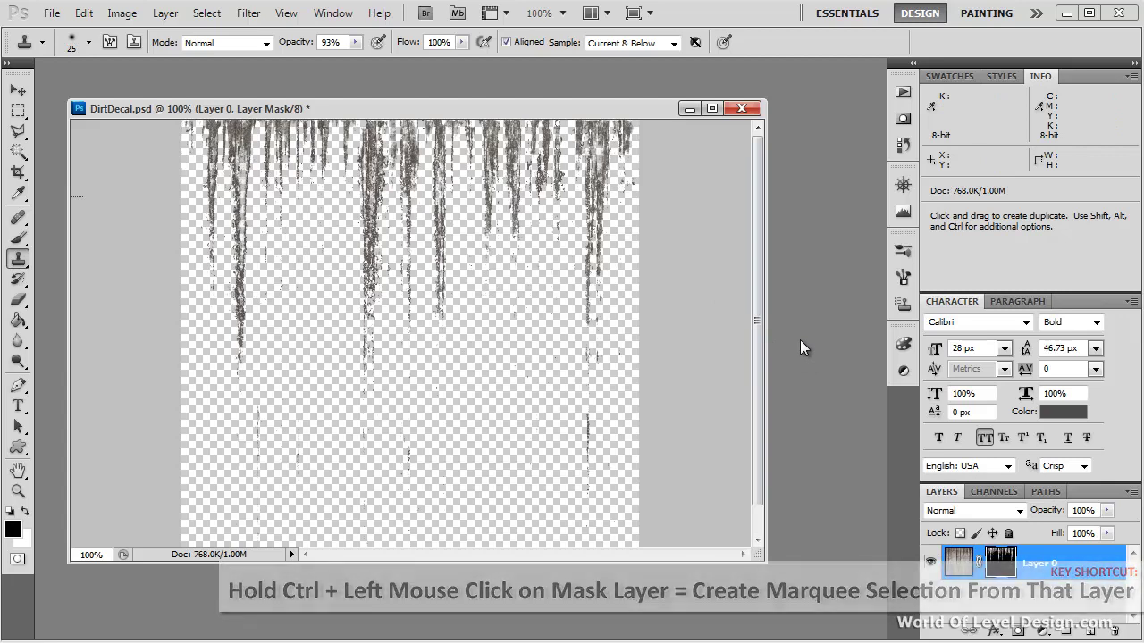
ctrl+click(1003, 563)
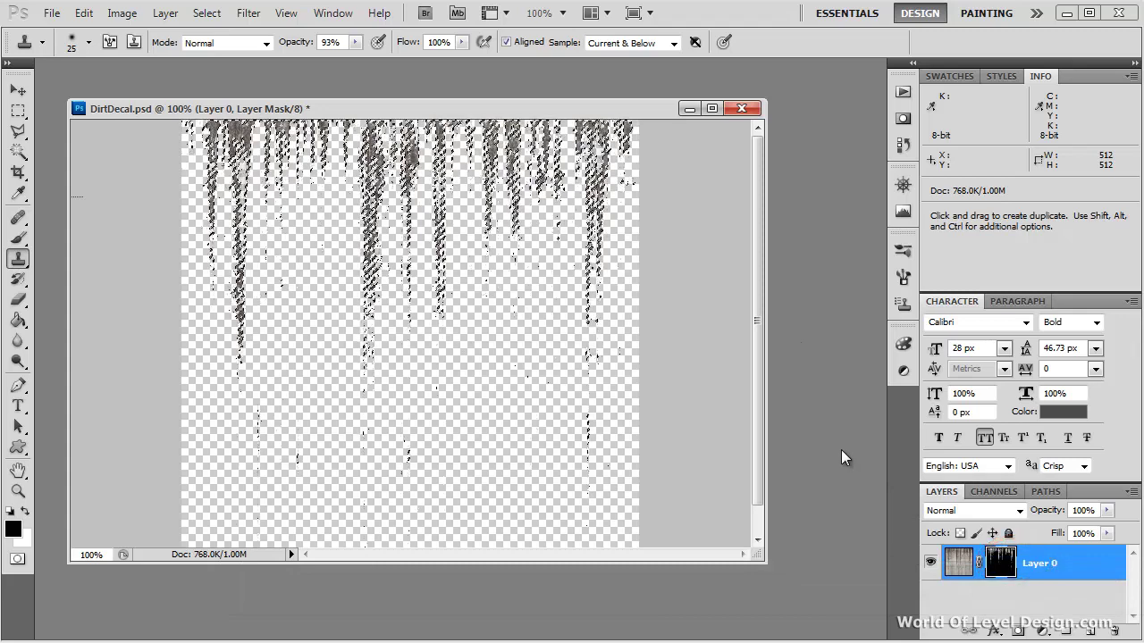
- Add a new alpha channel and fill it with the selected streak shapes in white on black
click(993, 492)
scroll(994, 538, down, 1)
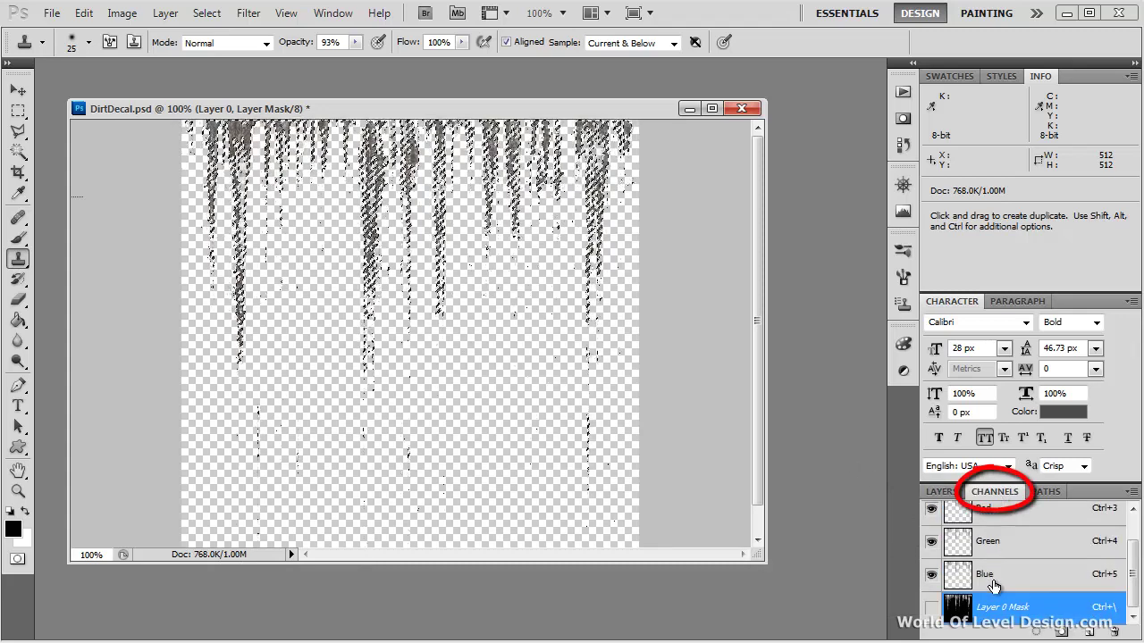
click(1094, 632)
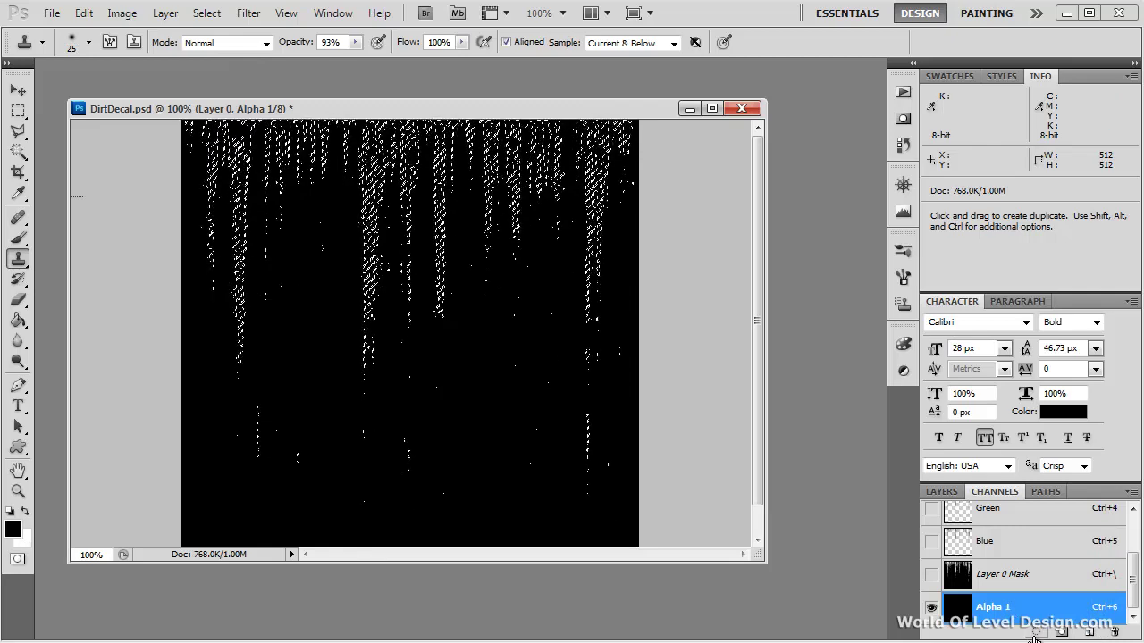
key(ctrl+v)
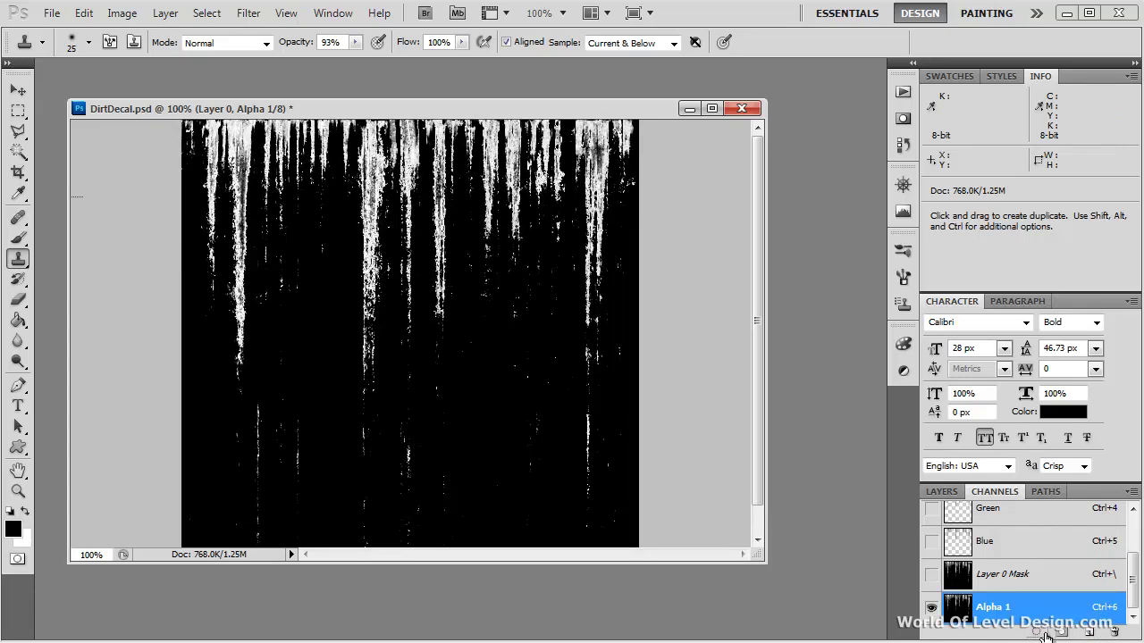
- Return to the composite RGB view and add a new empty layer beneath Layer 0
scroll(1019, 554, up, 2)
click(992, 518)
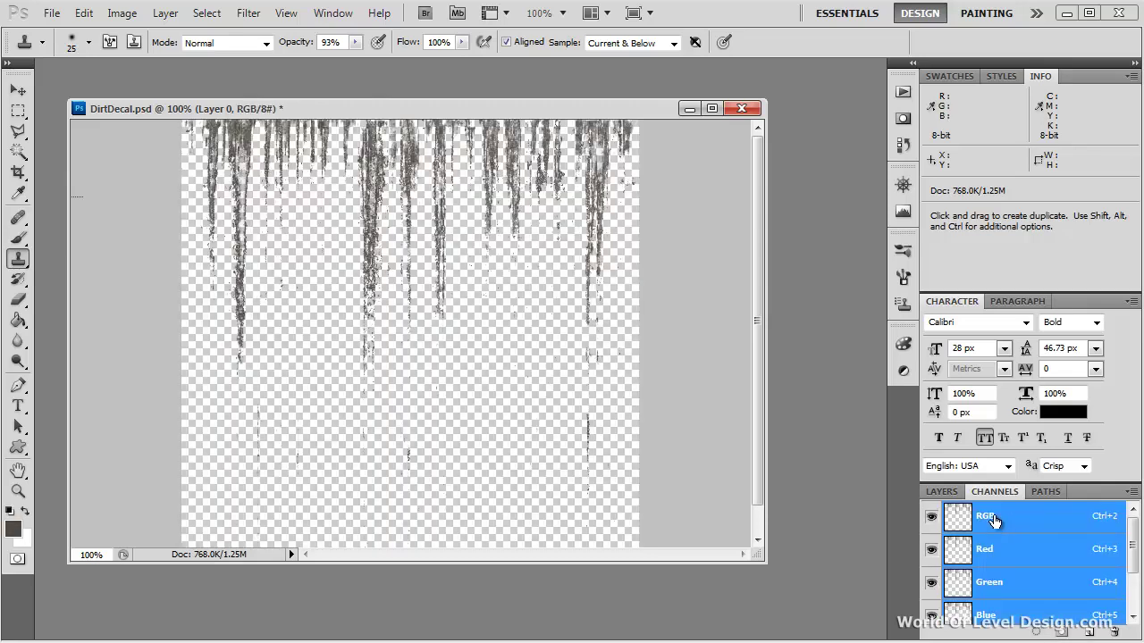
click(946, 490)
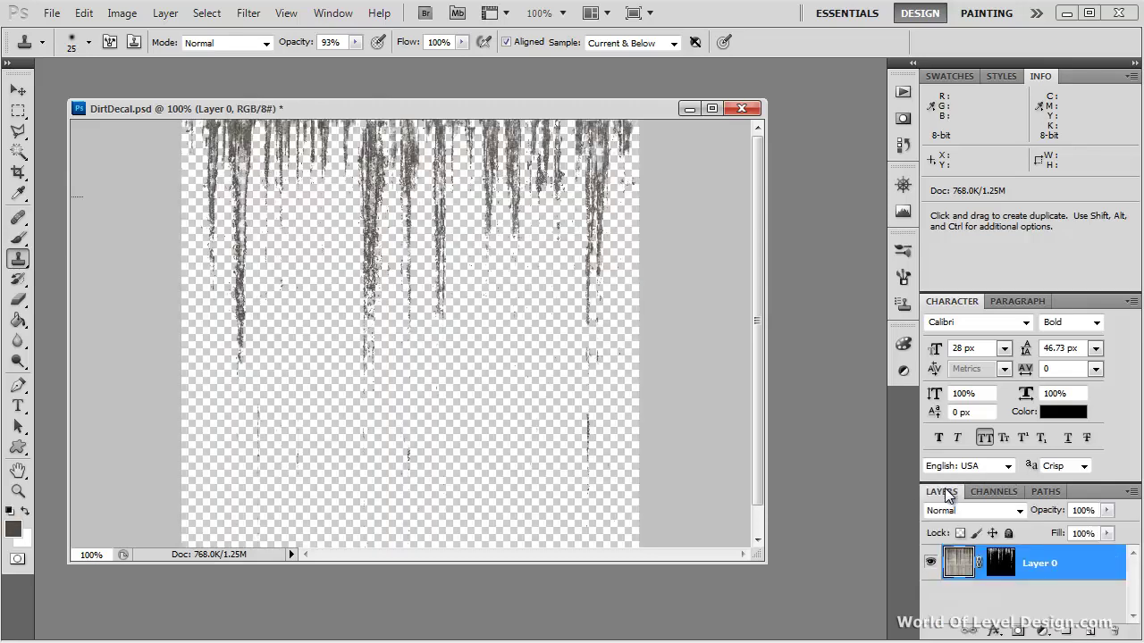
click(1092, 632)
drag(1046, 593, 1043, 613)
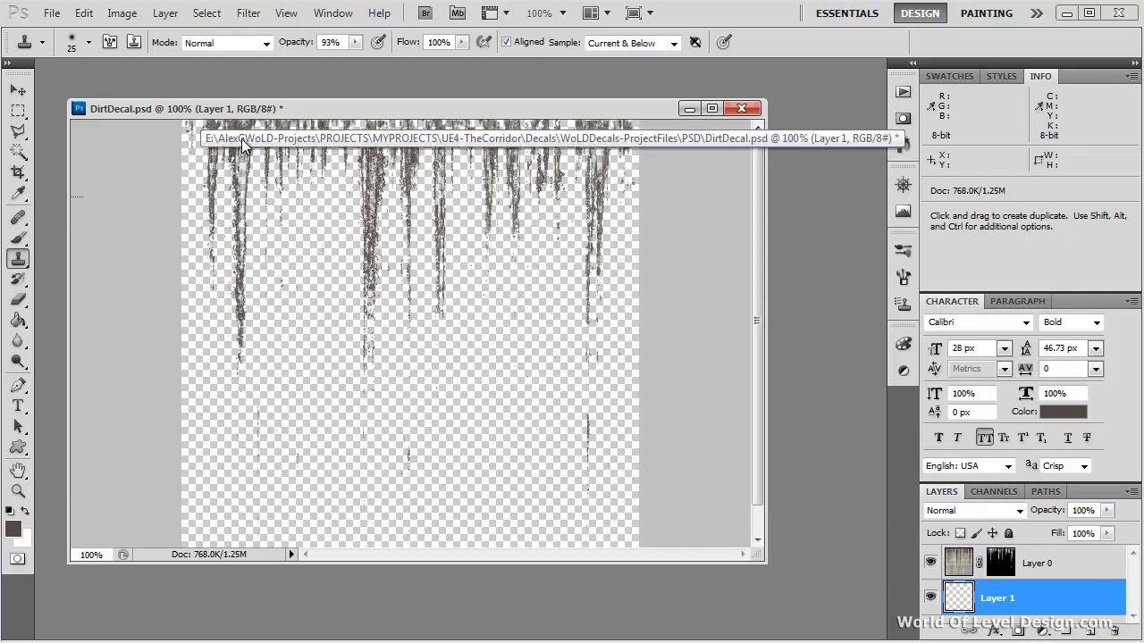
- Fill the new bottom layer with the dark brown #4c453c sampled from a streak near the top of the image
click(13, 529)
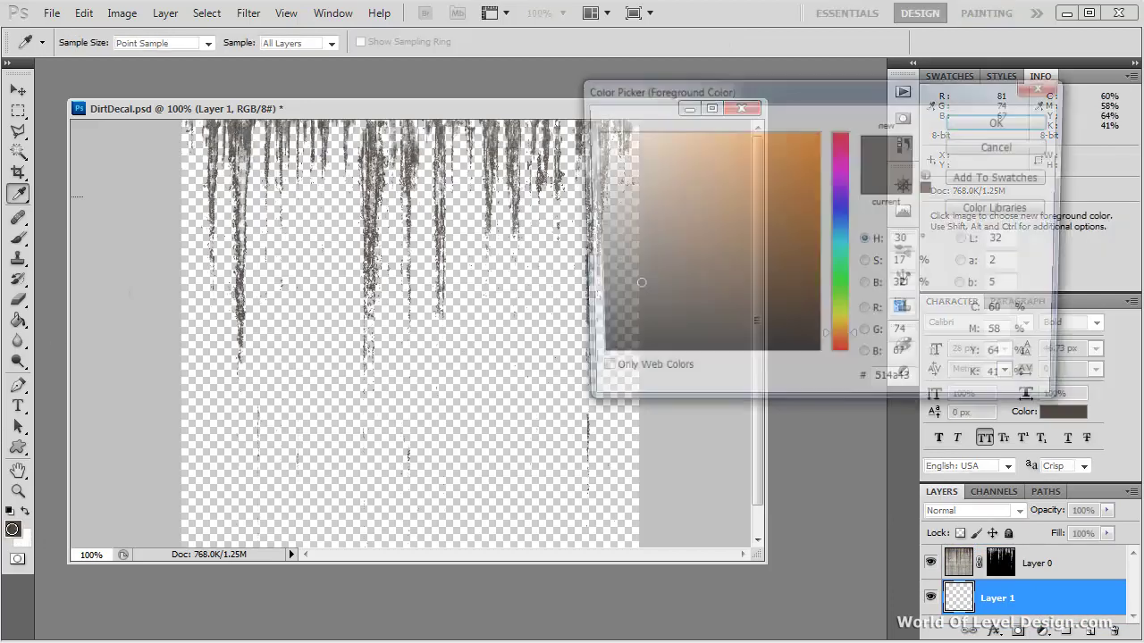
drag(246, 131, 247, 129)
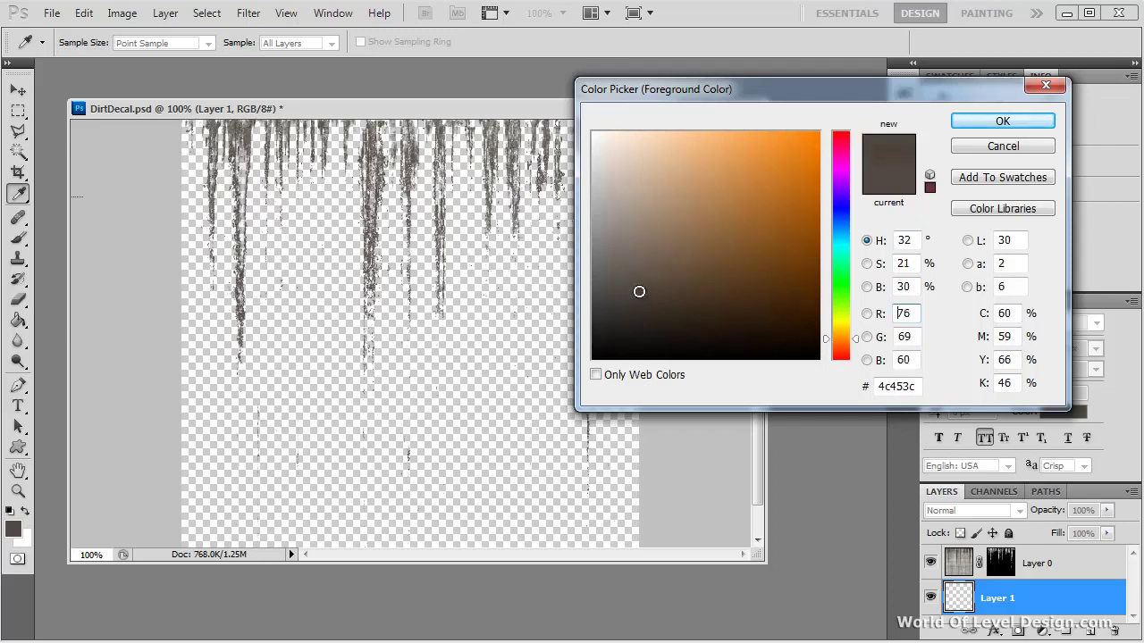
click(1011, 121)
key(alt+BackSpace)
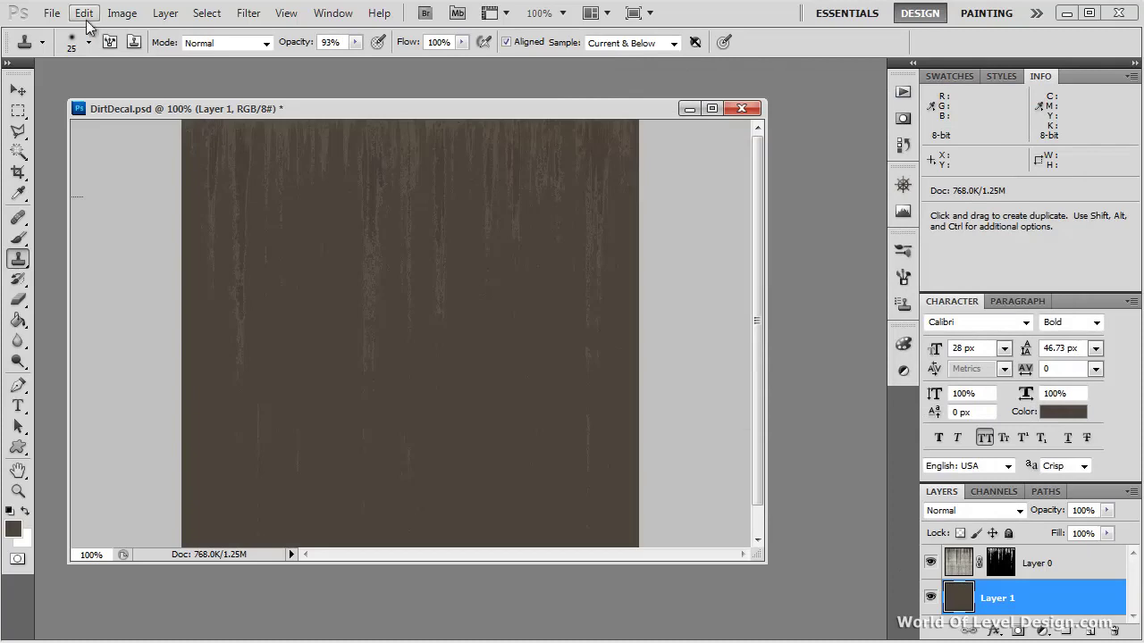
- Save a Targa copy with alpha channels as Dirt_Decal.tga in the Textures project folder, at 32 bits/pixel without compression
click(52, 15)
click(87, 286)
click(445, 417)
key(t)
click(445, 418)
click(457, 70)
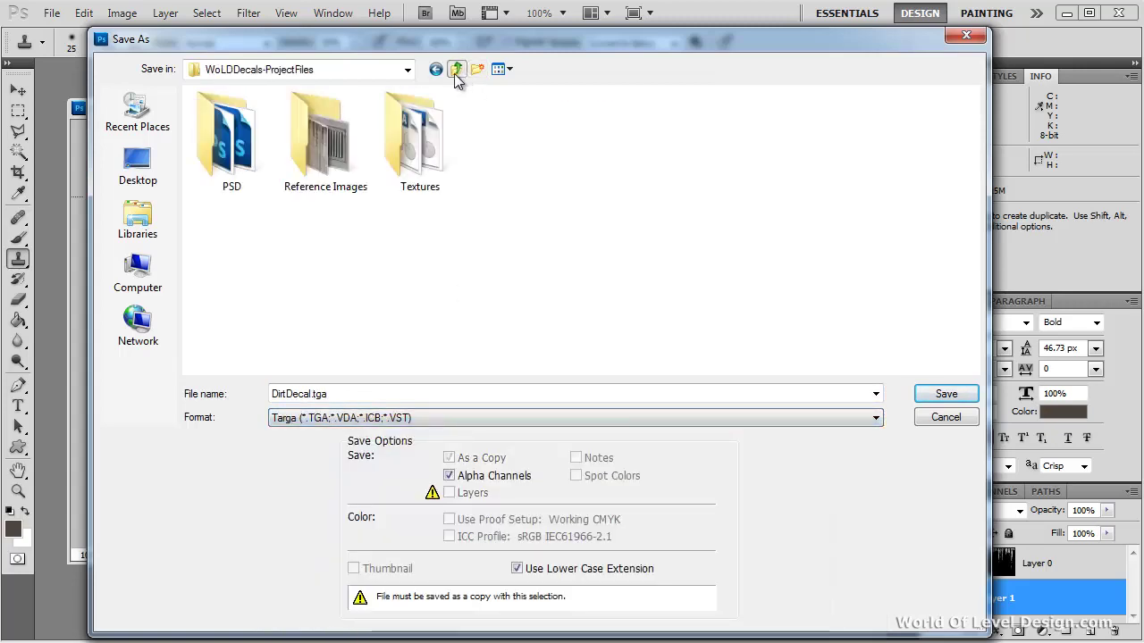
double_click(404, 152)
double_click(313, 396)
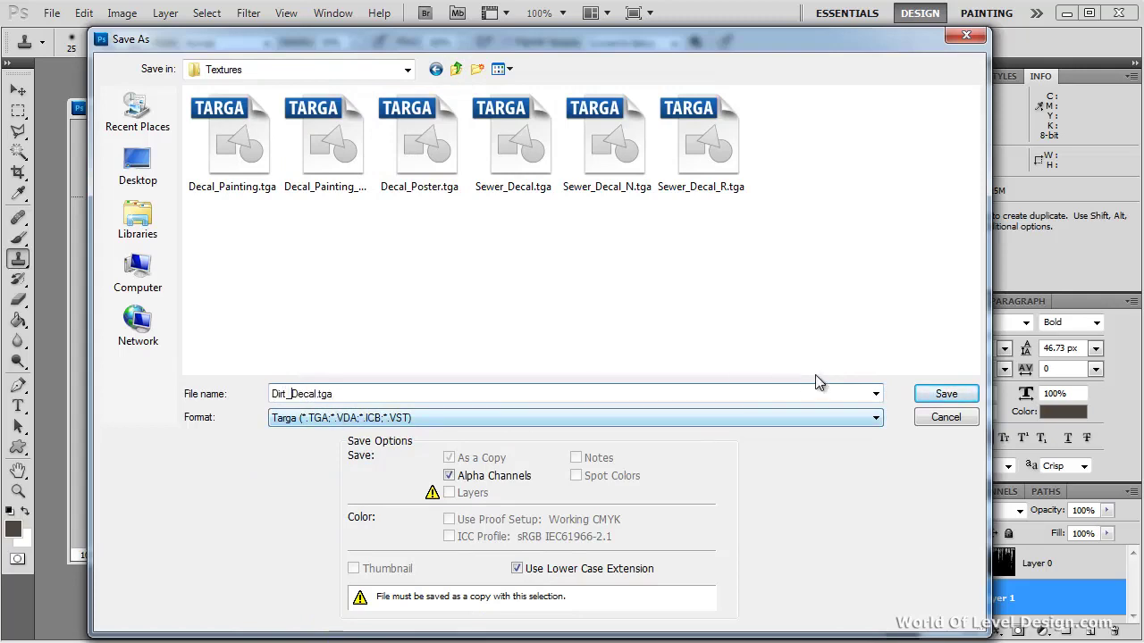
click(948, 394)
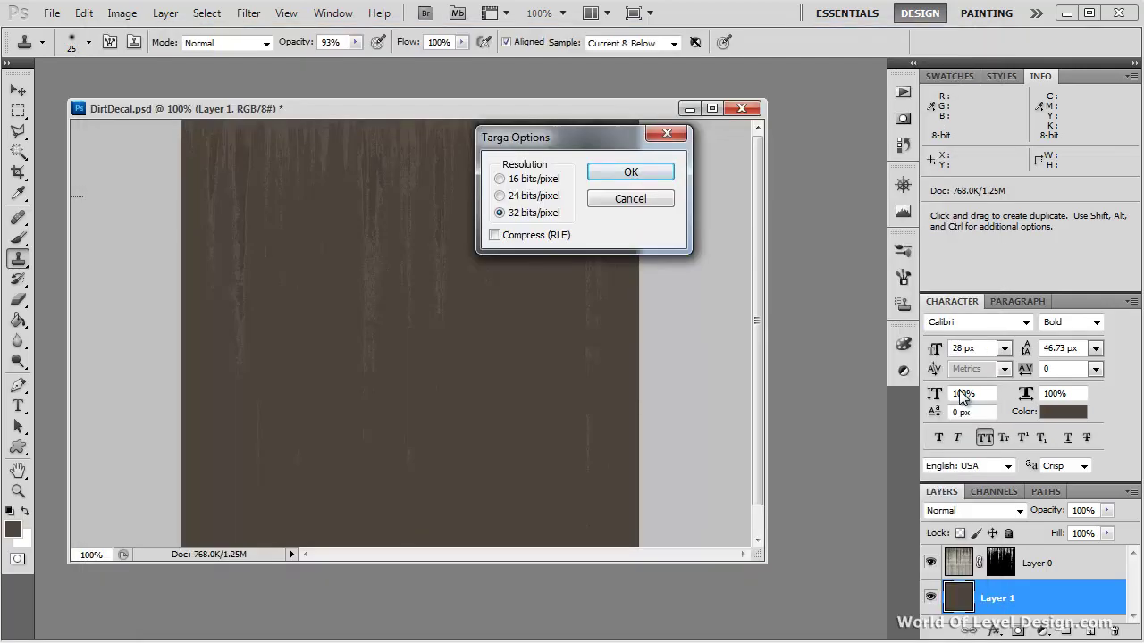
click(657, 177)
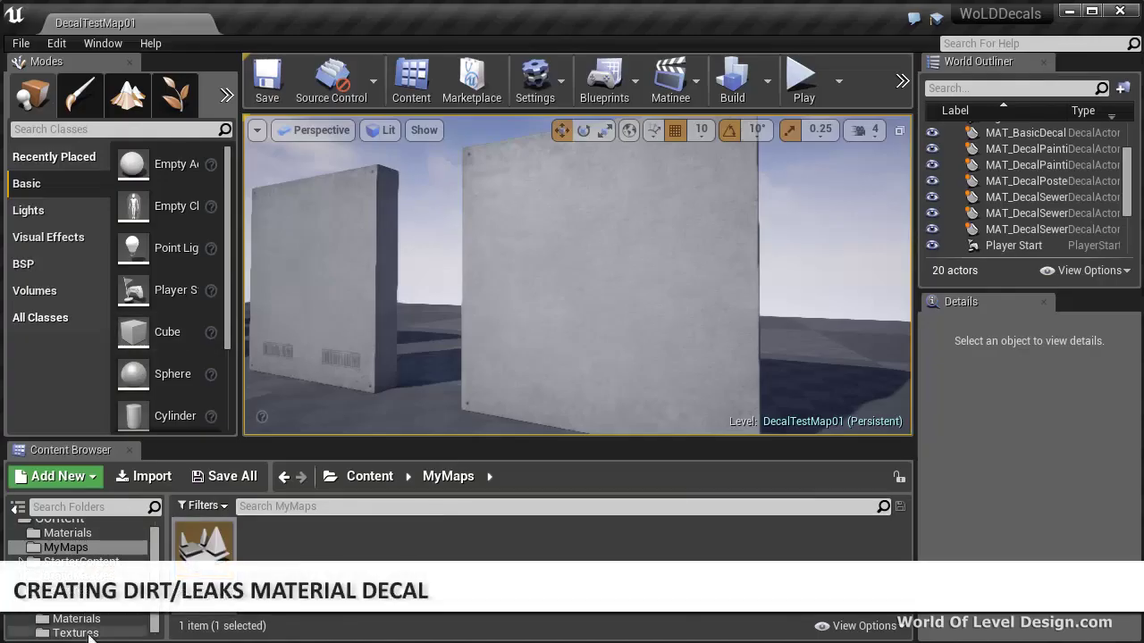
- In Unreal Editor, import Dirt_Decal.tga into the WoLDDecals Textures folder
click(89, 634)
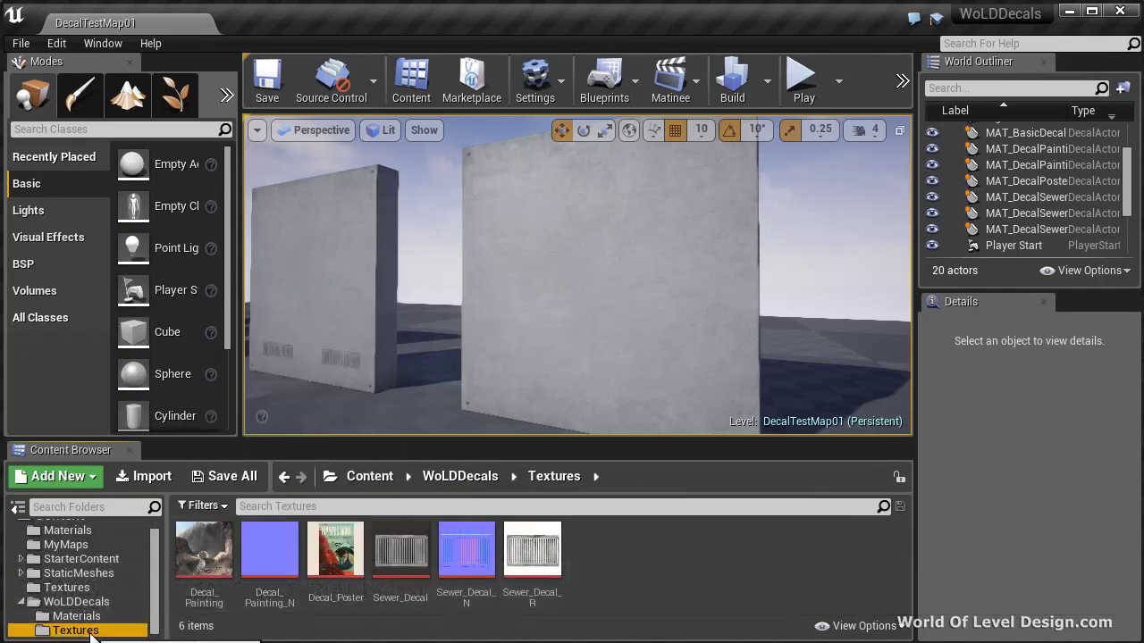
click(148, 476)
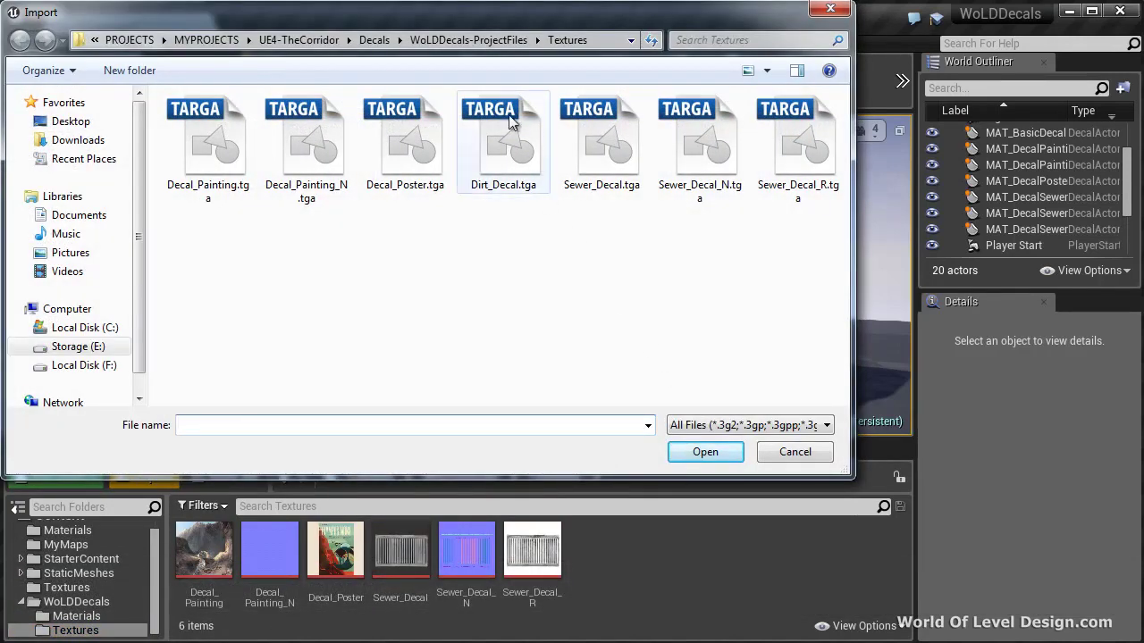
click(509, 125)
click(706, 452)
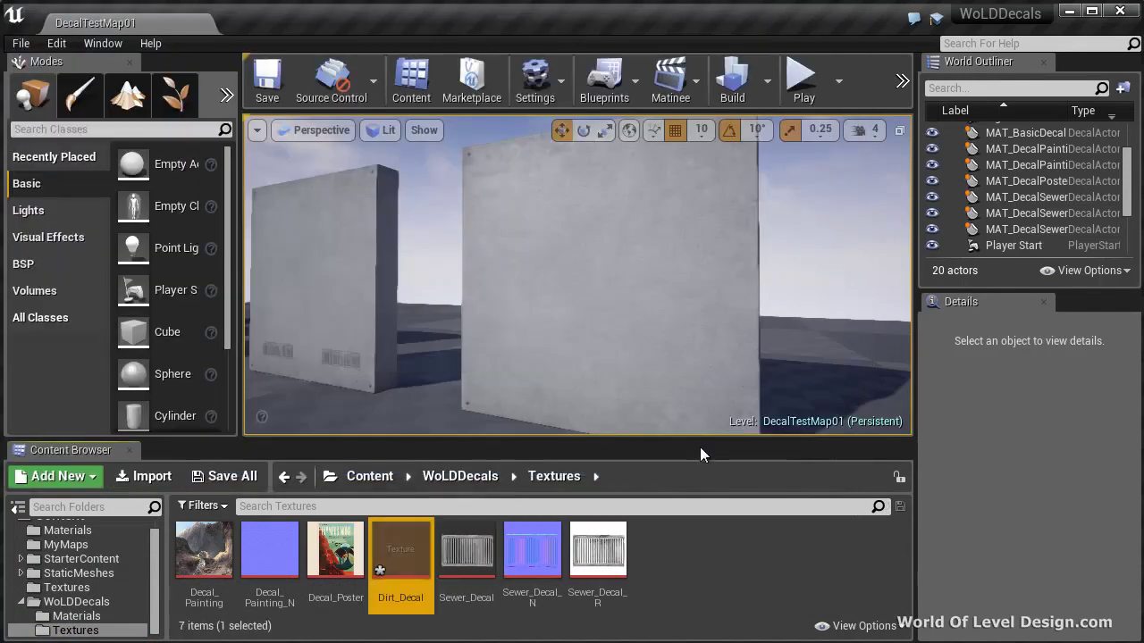
- Create a new material named MAT_DecalDirt in the WoLDDecals Materials folder
click(75, 615)
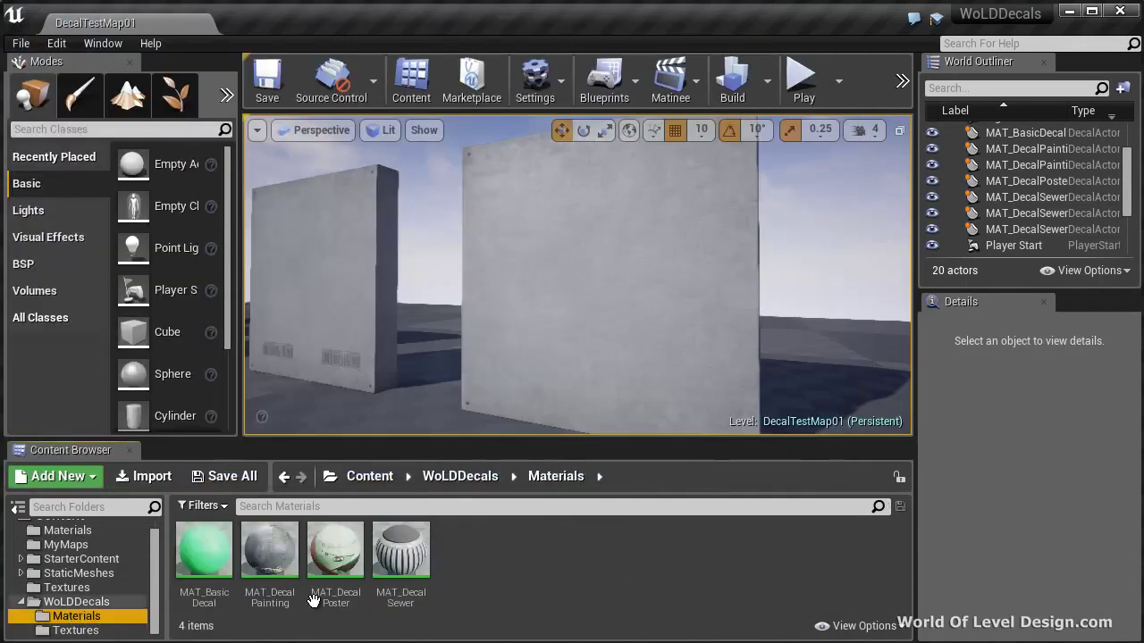
right_click(499, 559)
click(575, 312)
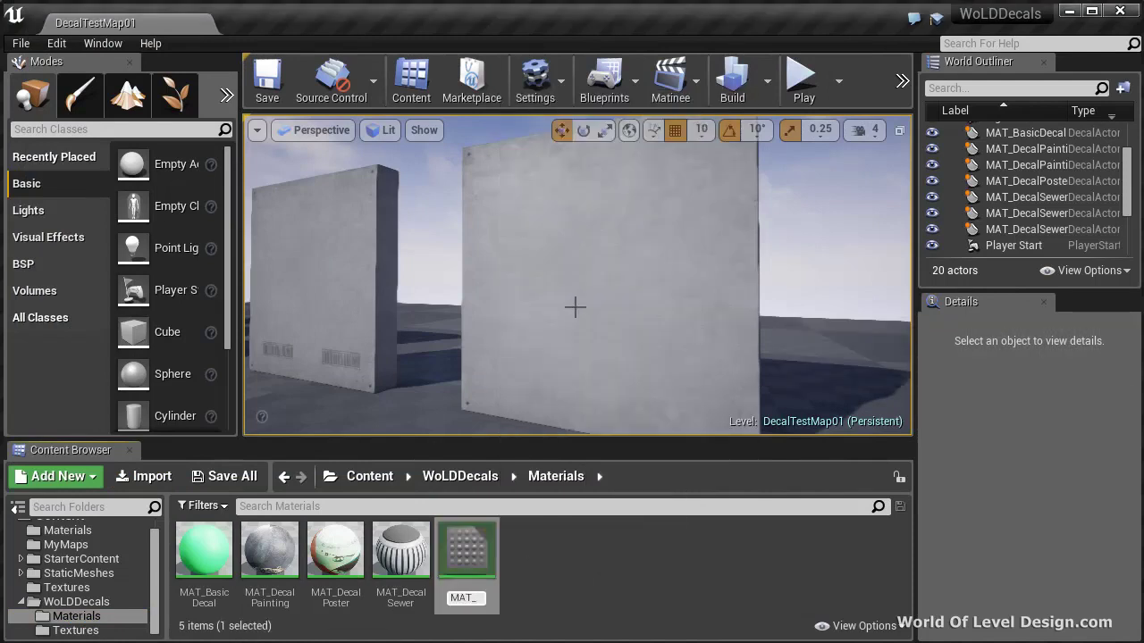
text(MAT_DecalDirt)
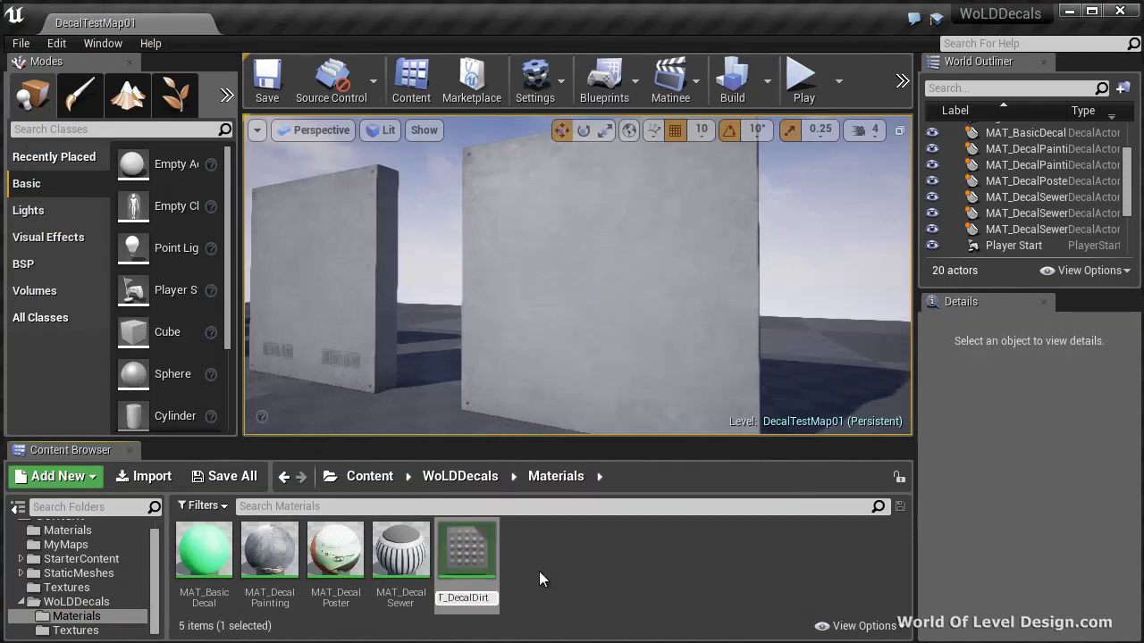
key(Return)
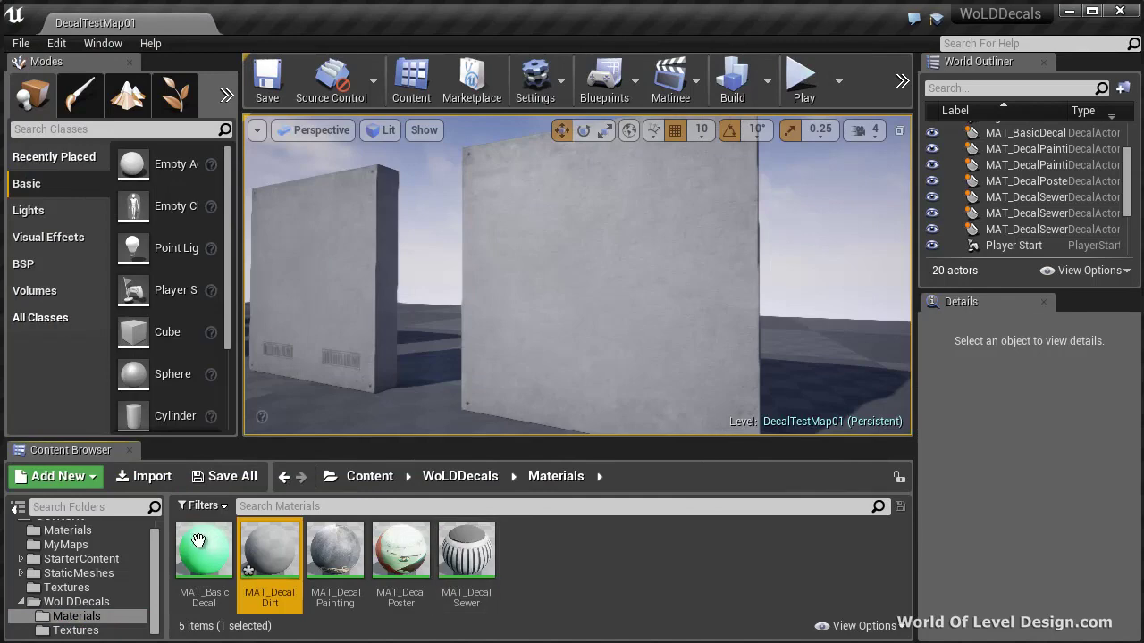
- Open MAT_DecalDirt for editing and set its Material Domain to Deferred Decal
double_click(292, 555)
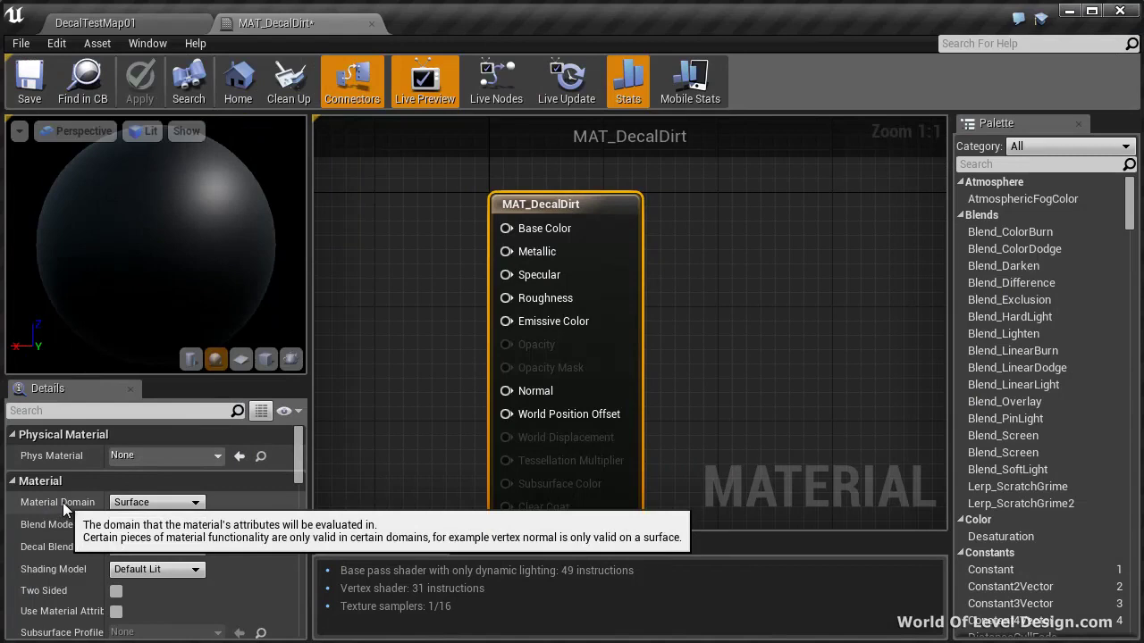
click(154, 503)
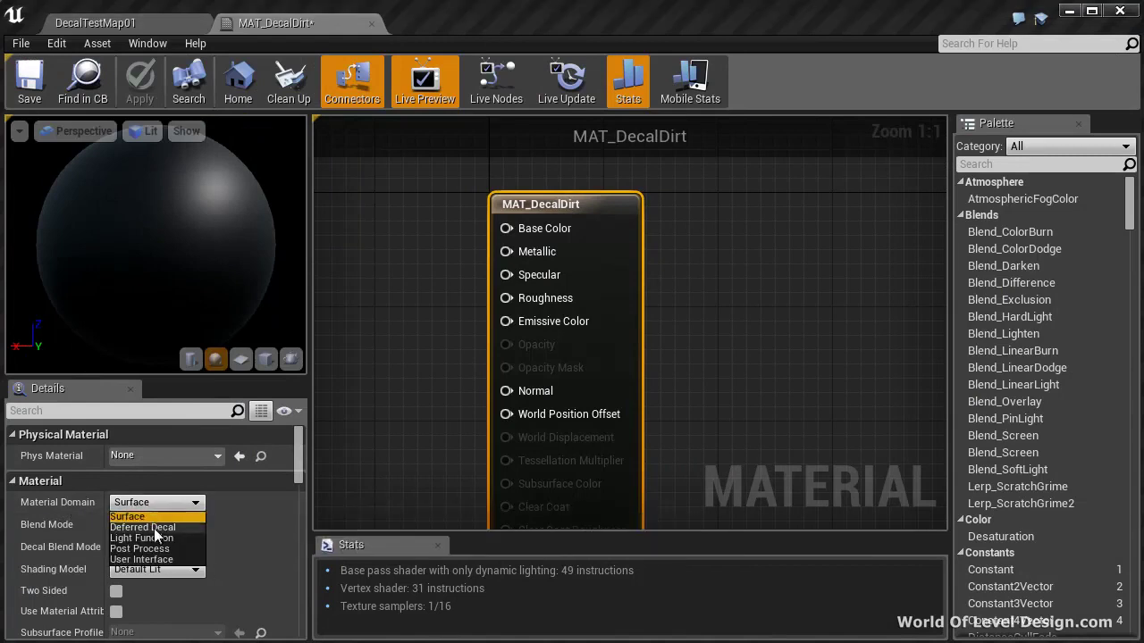
click(154, 528)
- Add a Texture Sample of Dirt_Decal to MAT_DecalDirt and connect its colour output to Base Color and its alpha output to Opacity
click(97, 25)
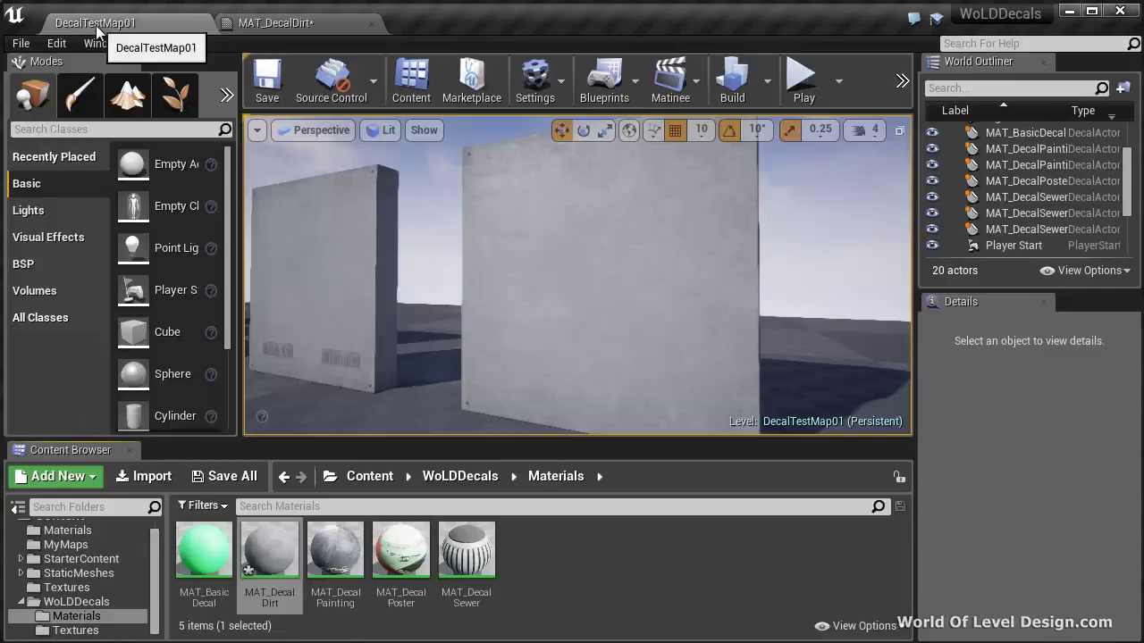
click(71, 630)
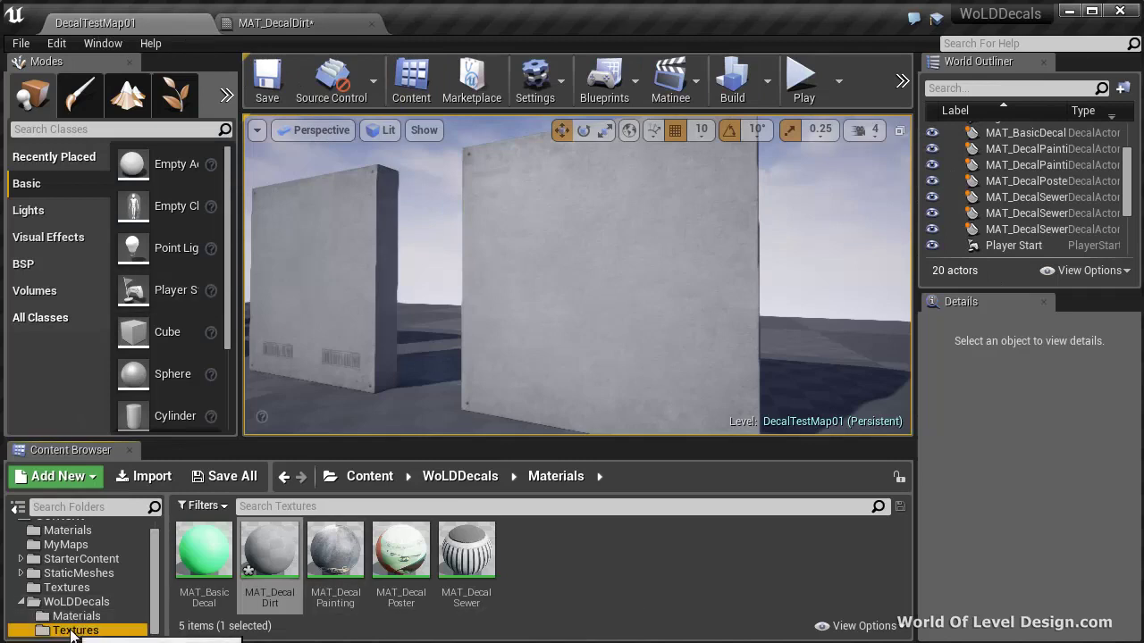
click(417, 592)
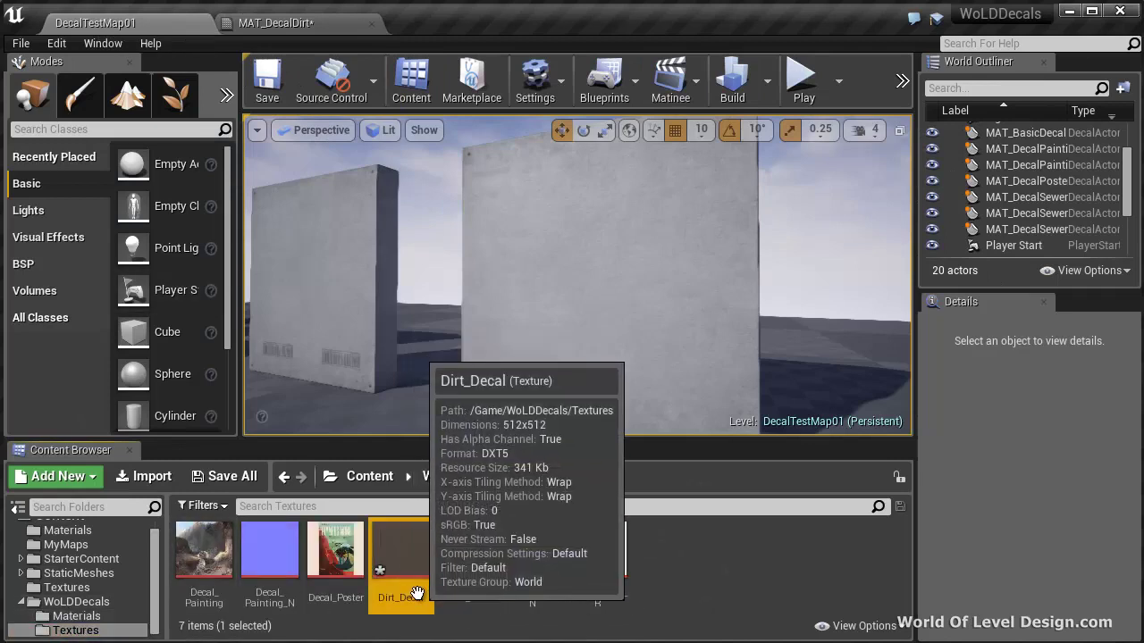
click(279, 24)
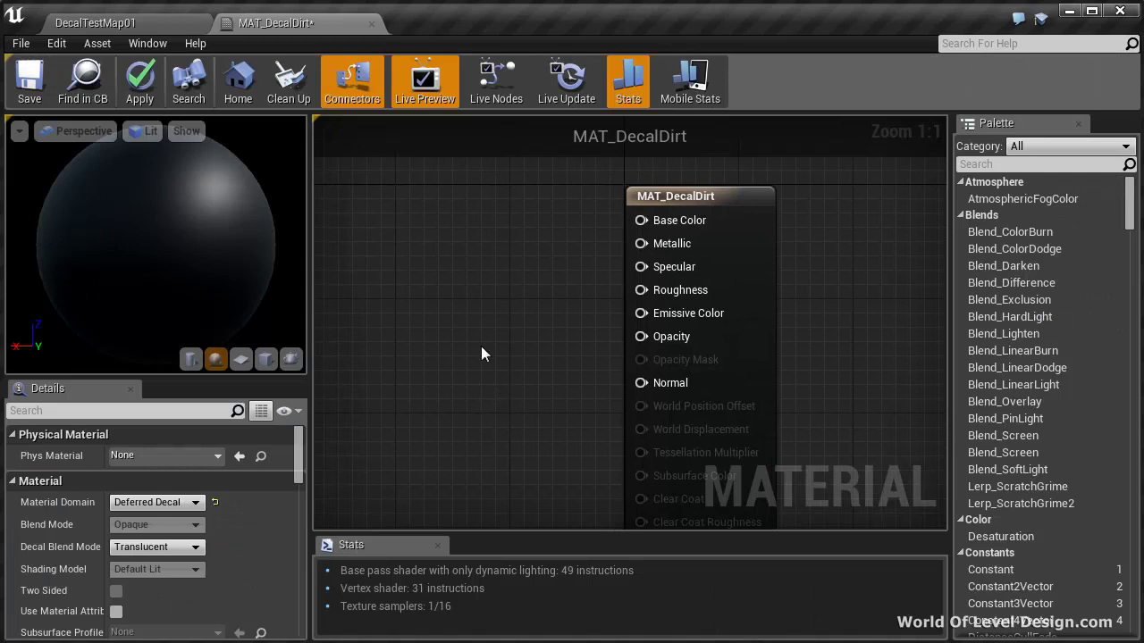
click(448, 243)
drag(505, 251, 647, 220)
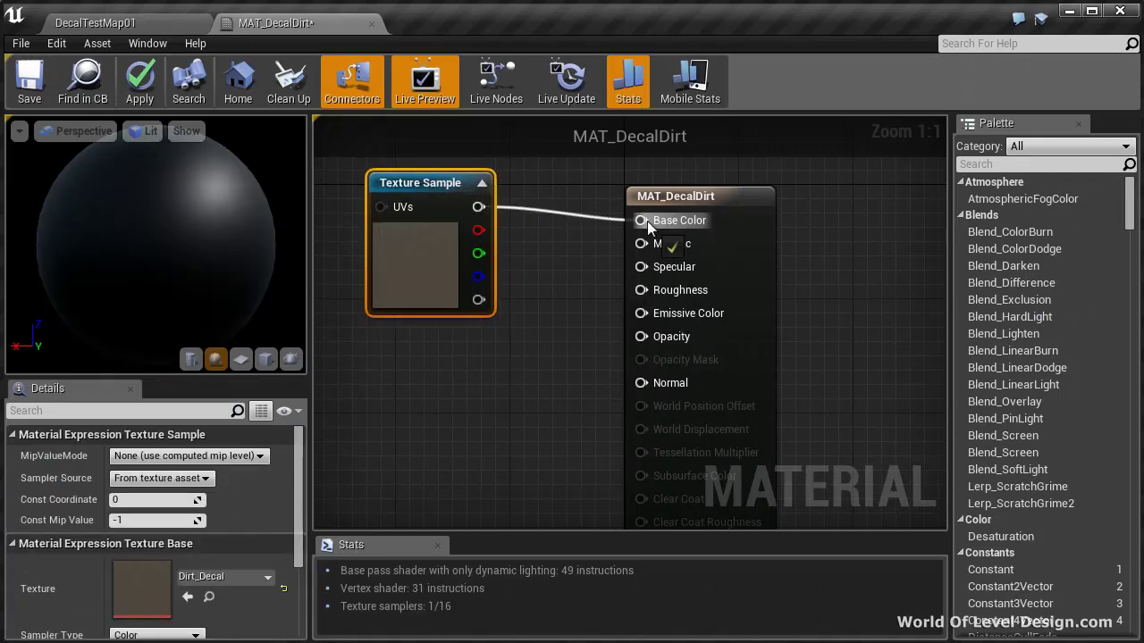
drag(479, 299, 641, 336)
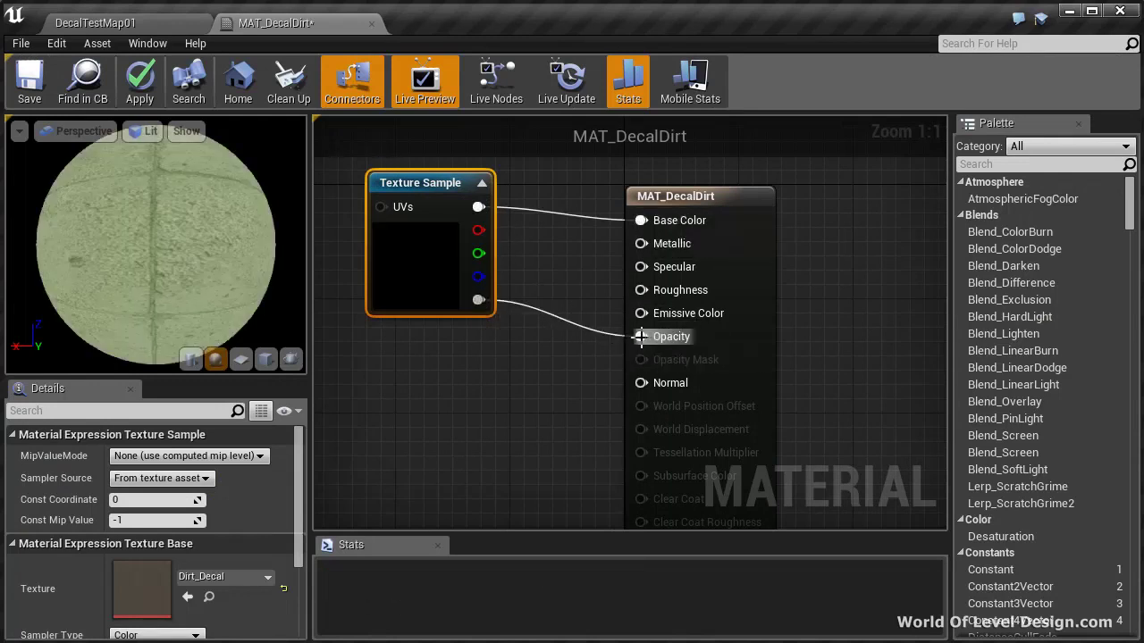
- Set the Decal Blend Mode of MAT_DecalDirt to DBuffer Translucent Color
click(718, 195)
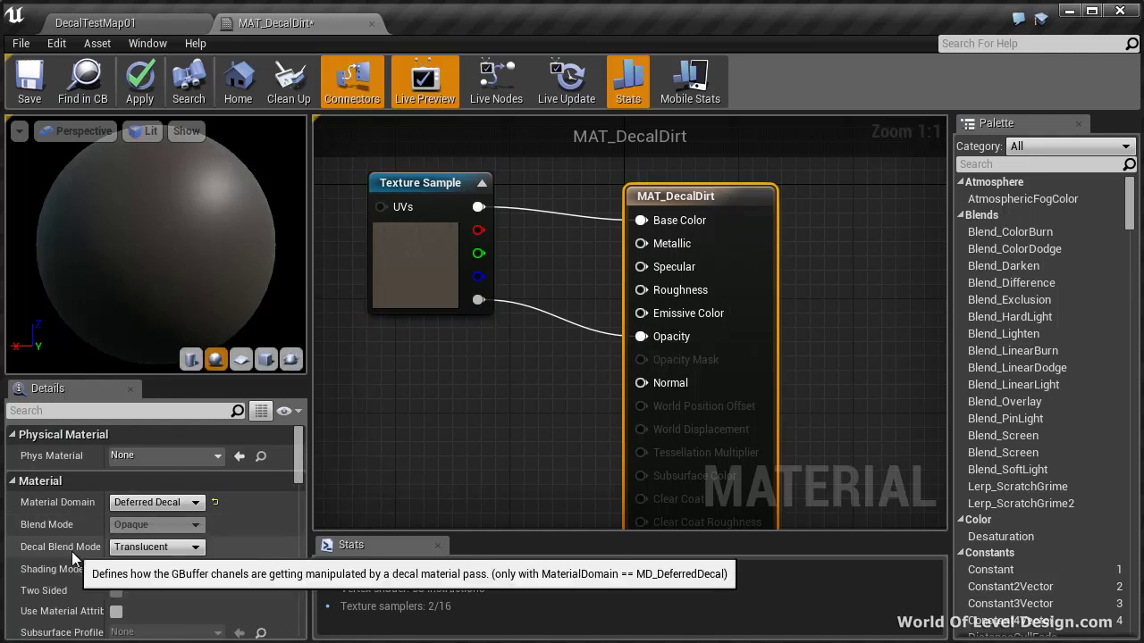
click(135, 552)
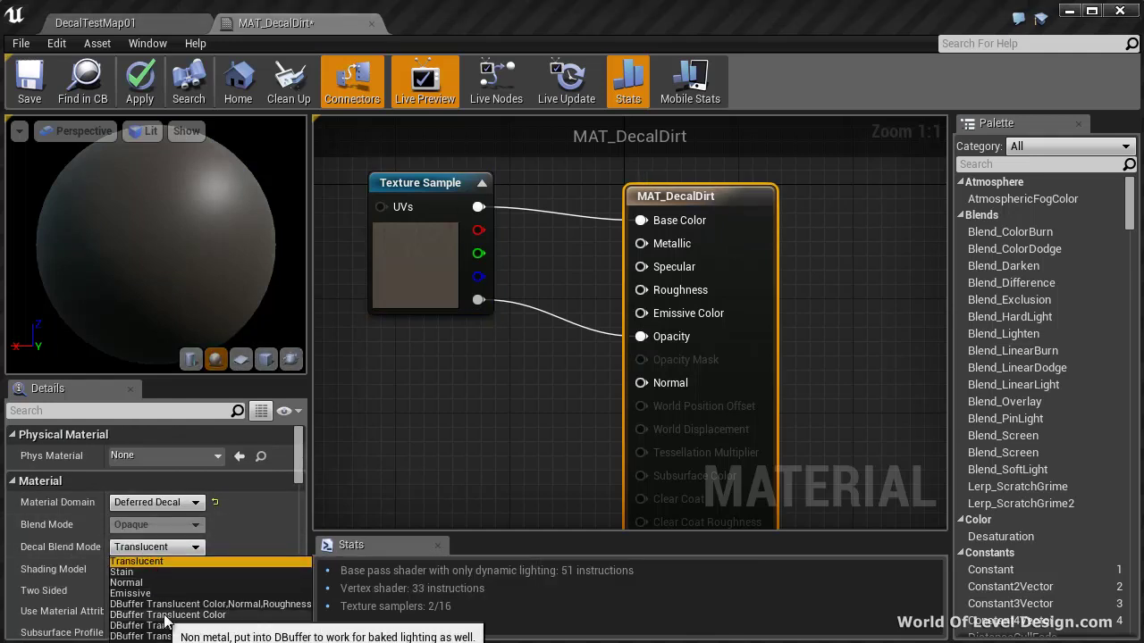
click(229, 616)
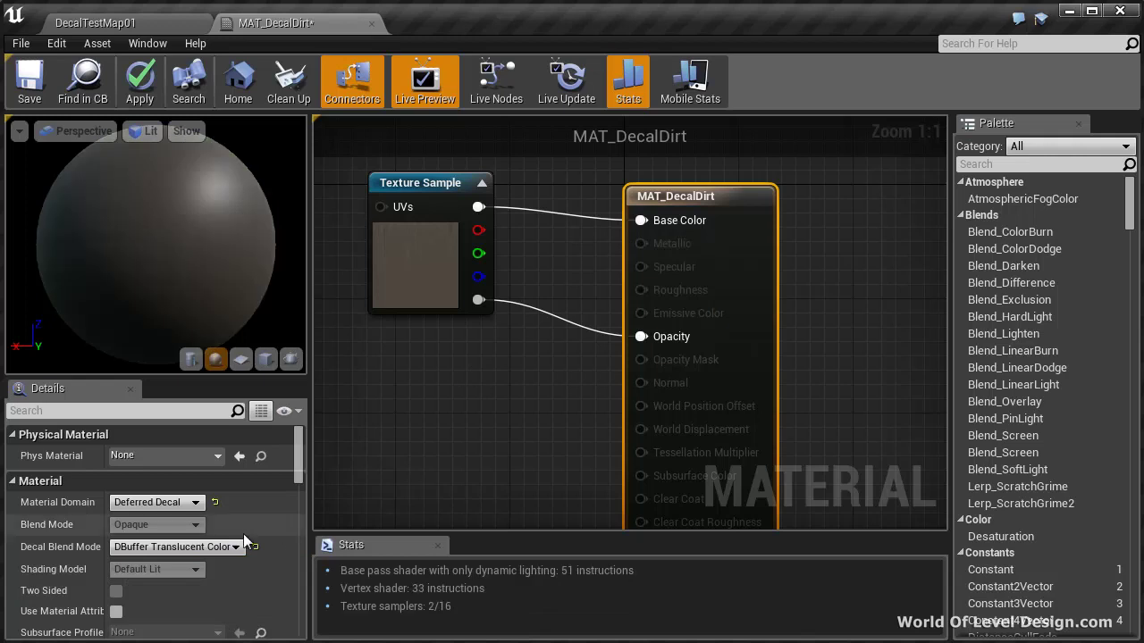
click(213, 547)
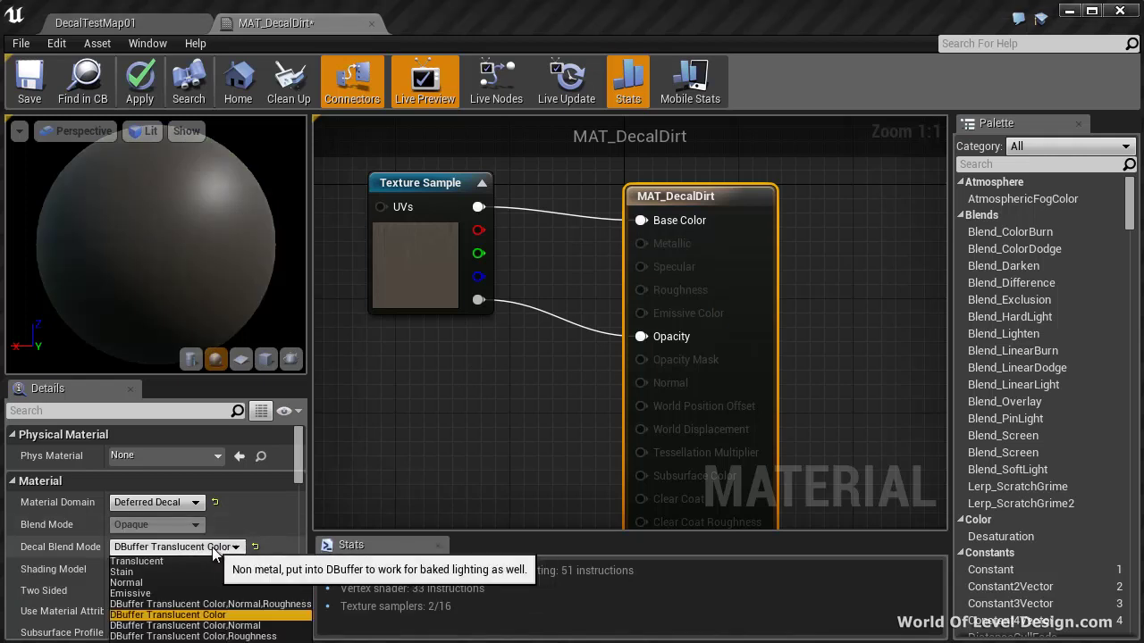
click(396, 475)
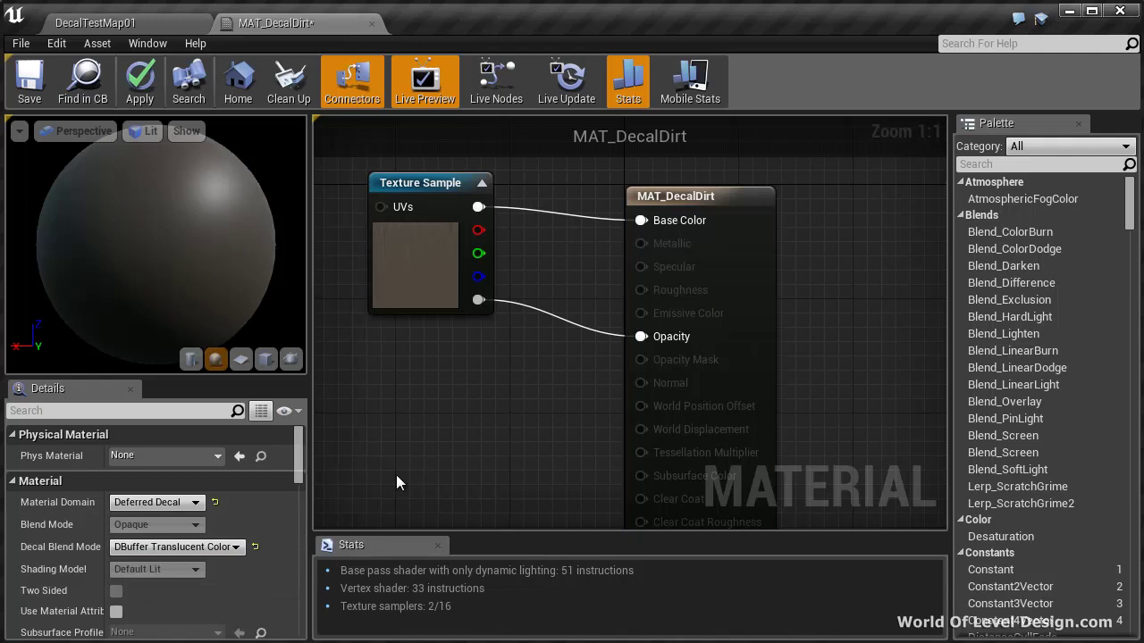
- Apply the MAT_DecalDirt changes and place the material as a decal in DecalTestMap01 at the blank concrete wall
click(140, 64)
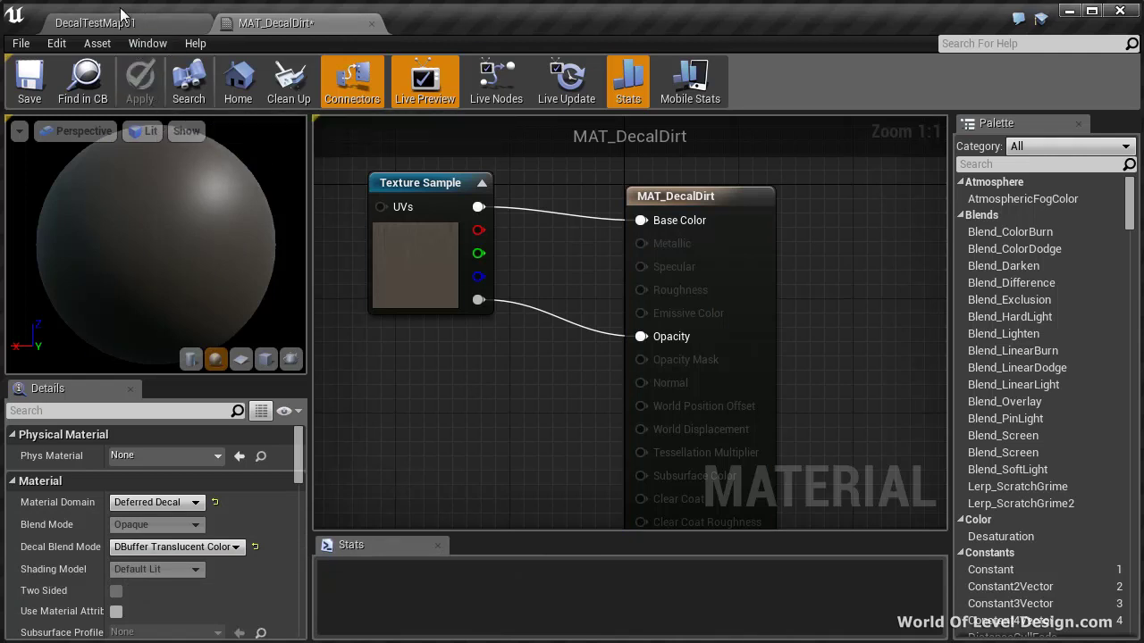
click(122, 16)
click(79, 617)
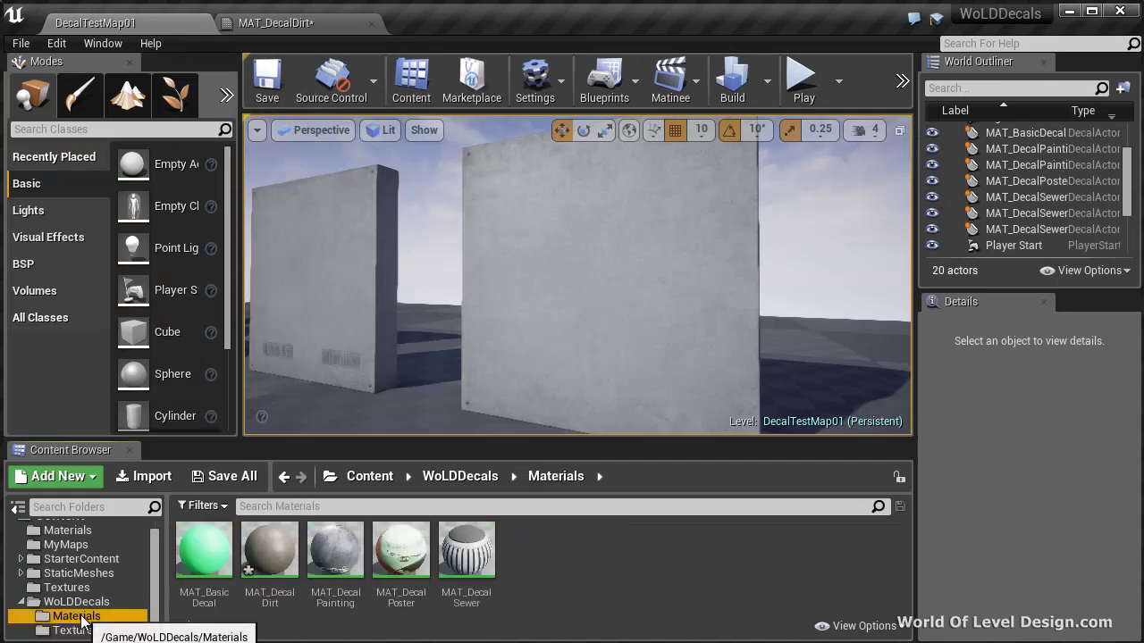
click(272, 553)
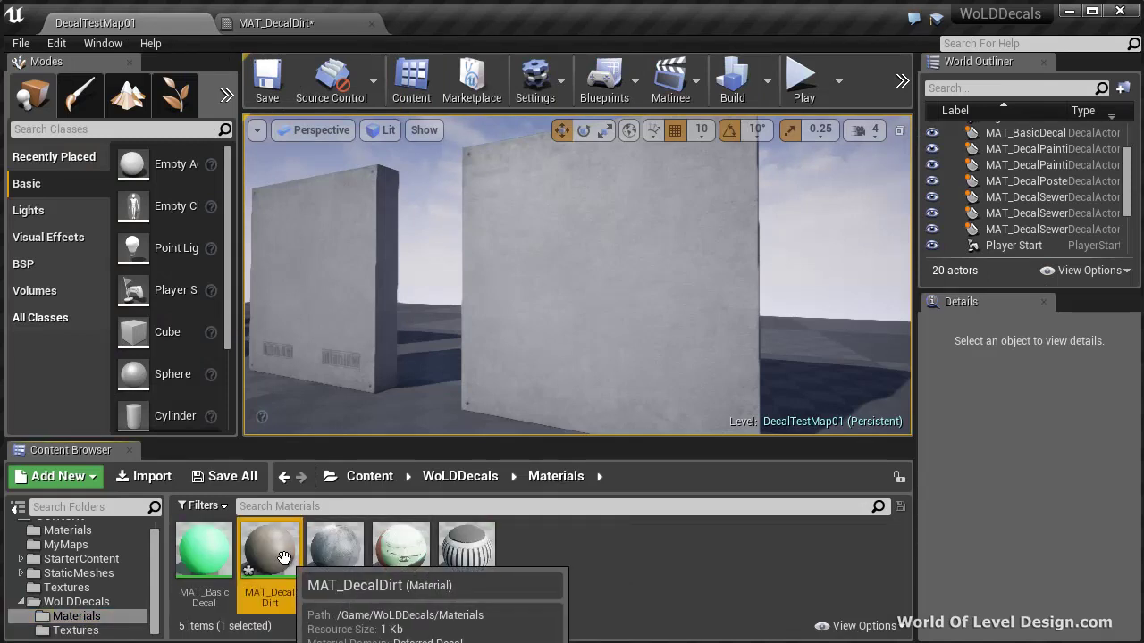
drag(483, 295, 465, 301)
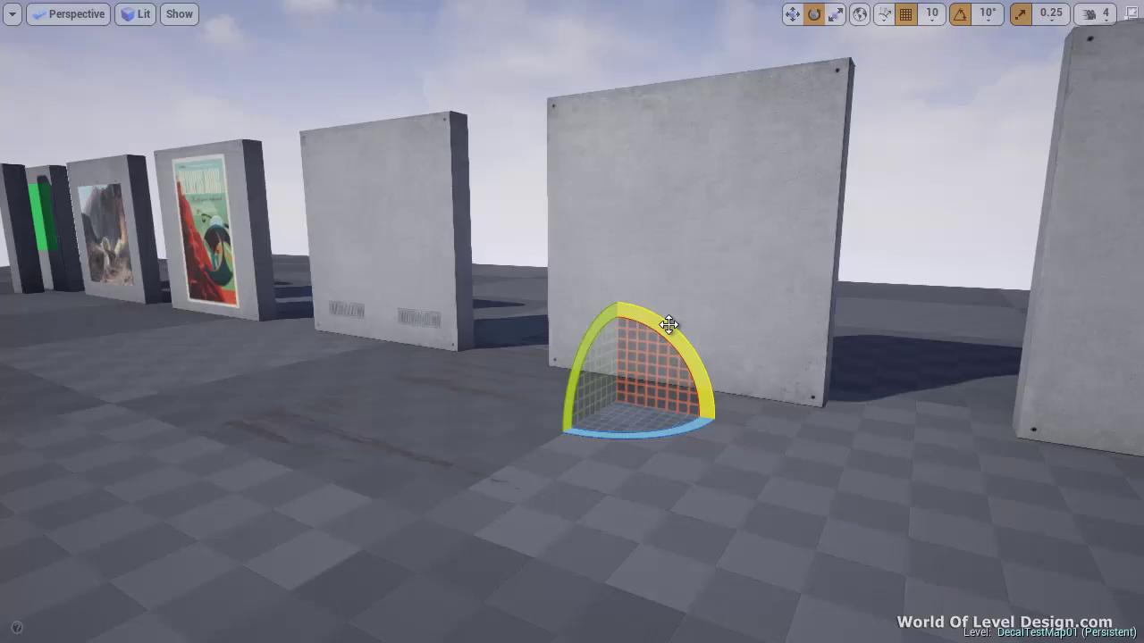
- Rotate and scale the dirt decal to cover the wall, positioning it at about 730, 1415, 180 with streaks running down from the upper edge
drag(672, 327, 471, 431)
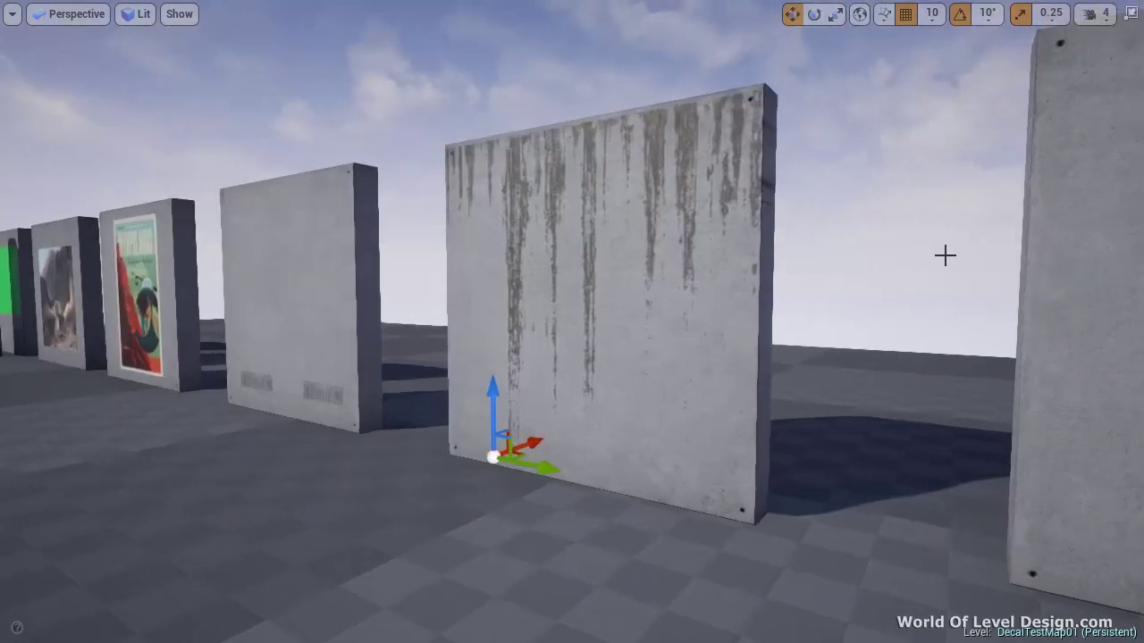
drag(891, 244, 887, 235)
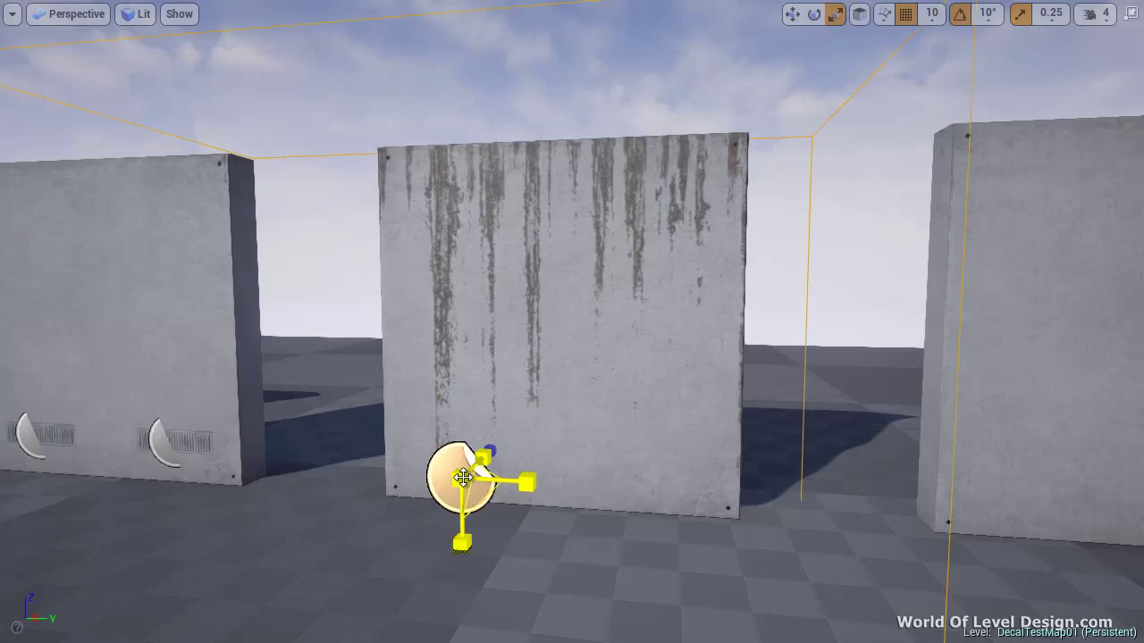
drag(452, 485, 377, 478)
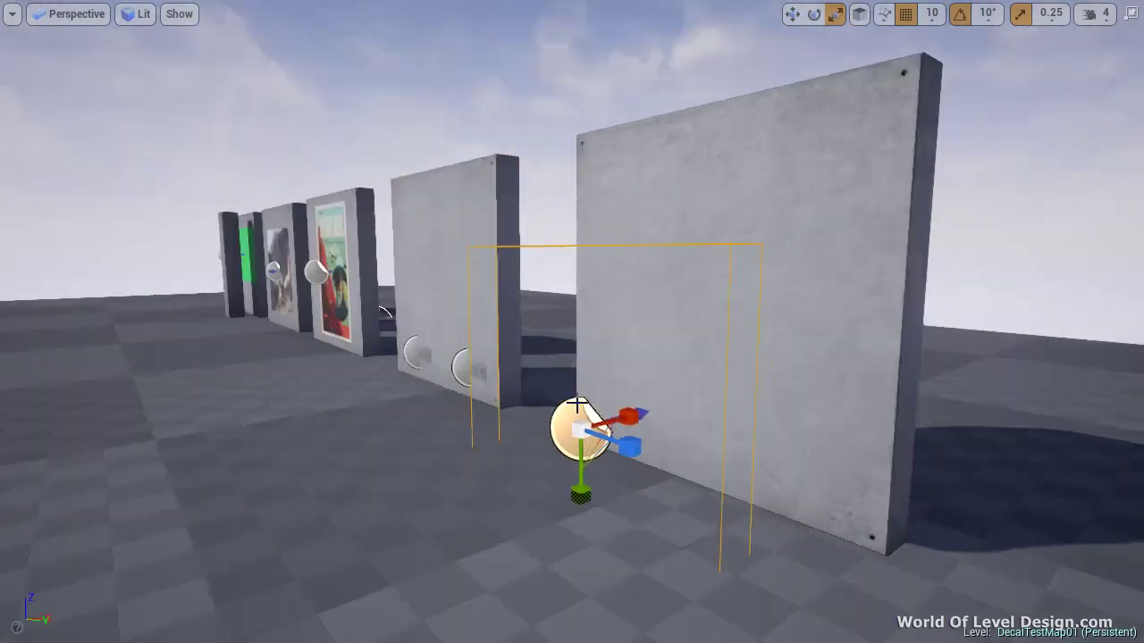
drag(713, 388, 778, 383)
key(w)
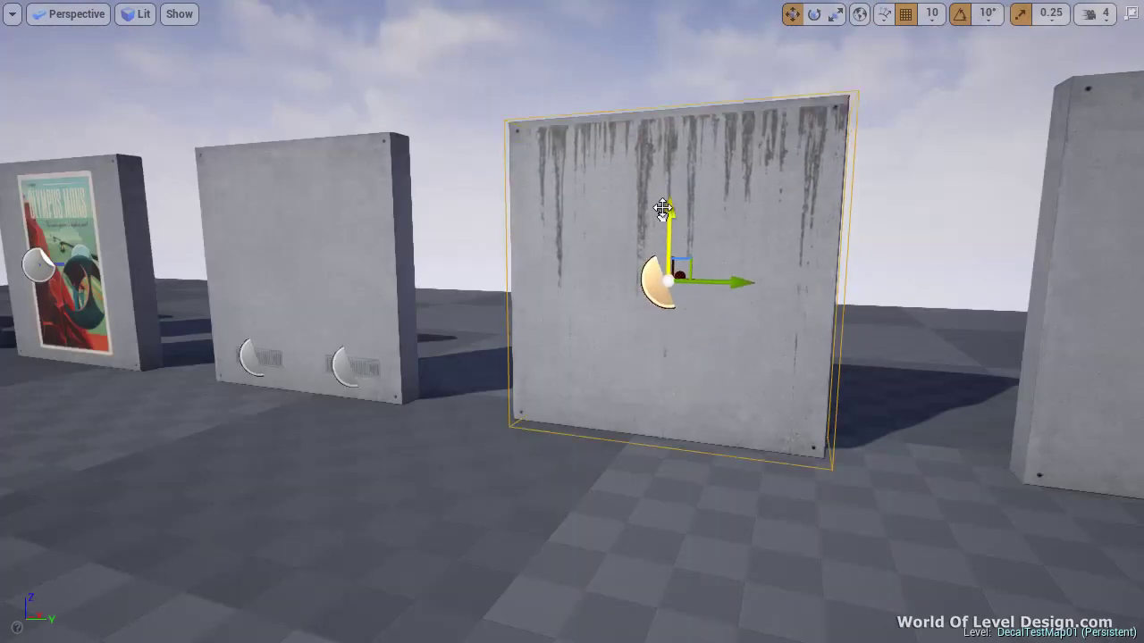
drag(662, 209, 663, 200)
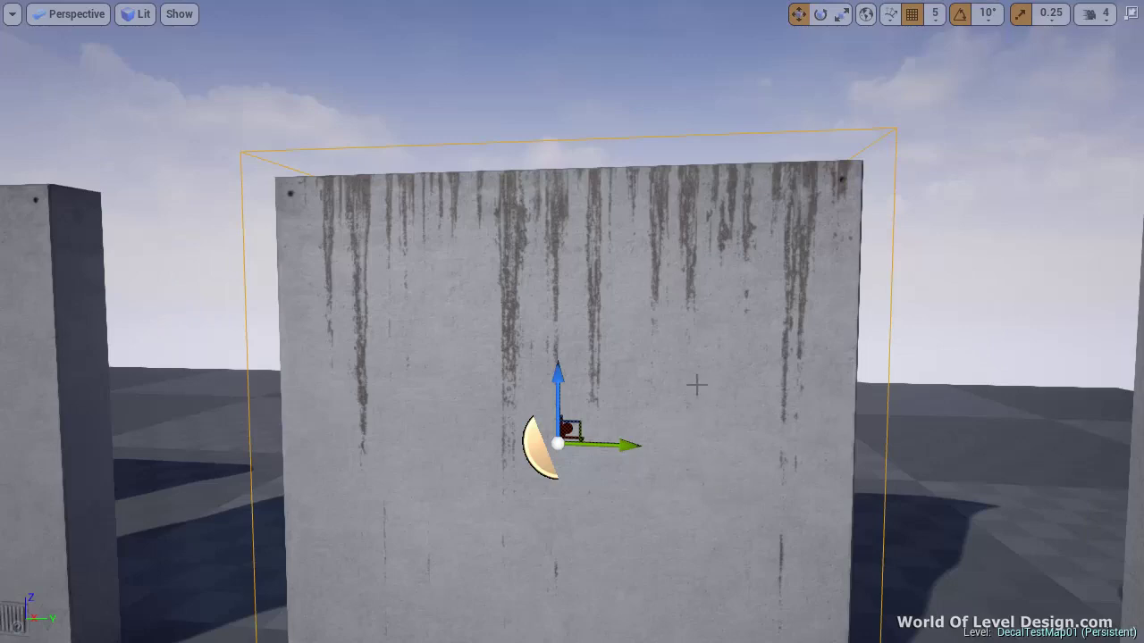
scroll(691, 371, down, 5)
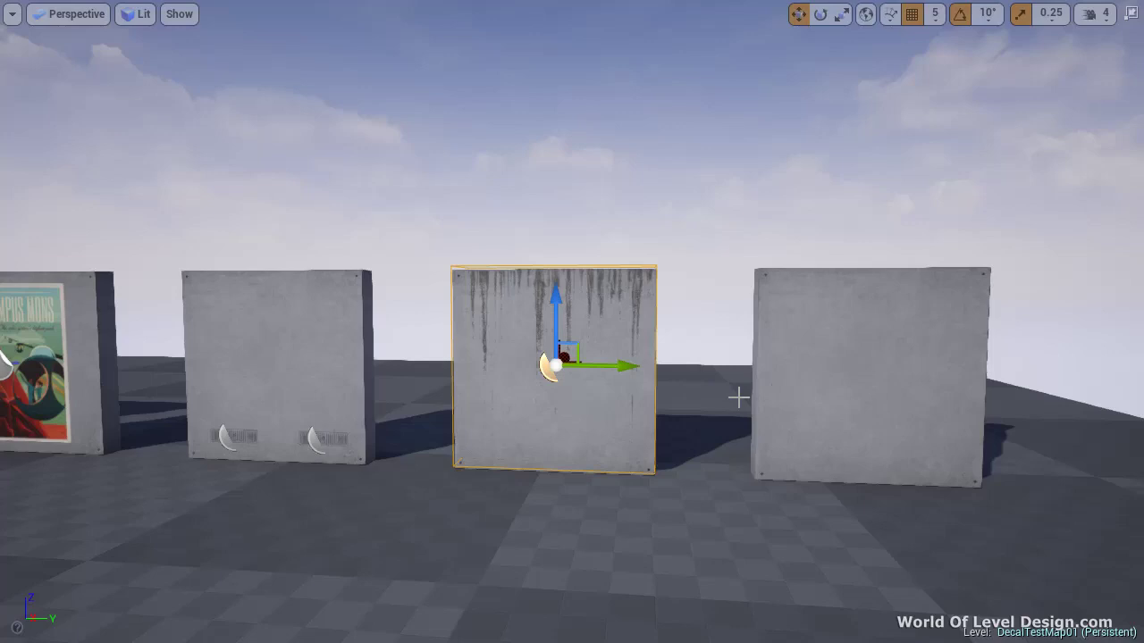
key(f)
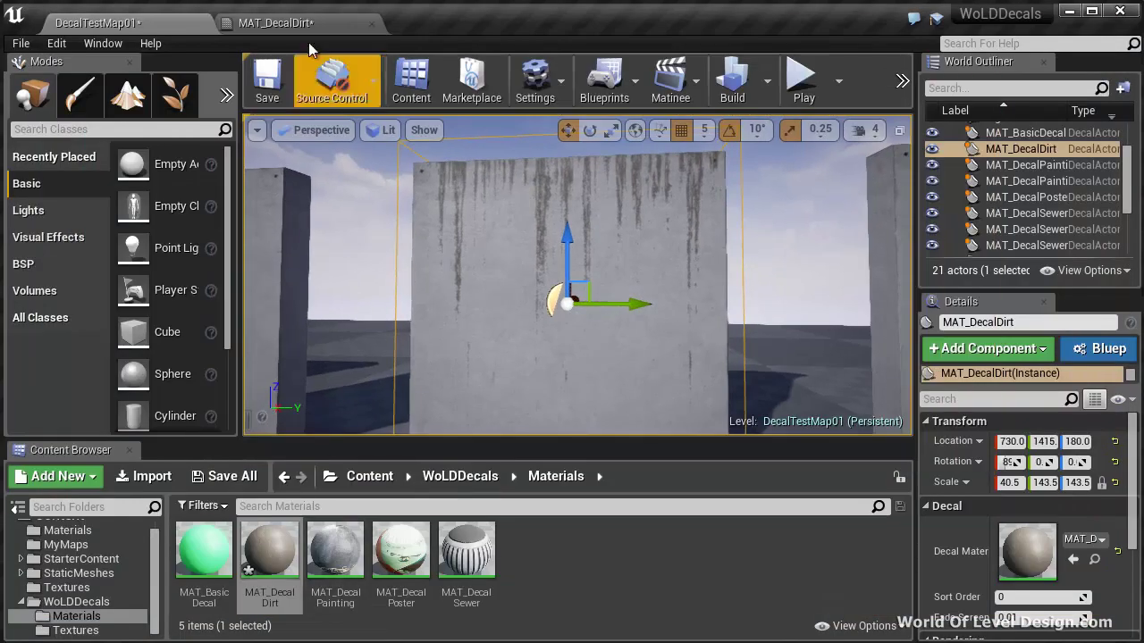
- Add a Constant node to the MAT_DecalDirt graph and move the Texture Sample away from the material node to make room
click(304, 18)
drag(517, 358, 634, 352)
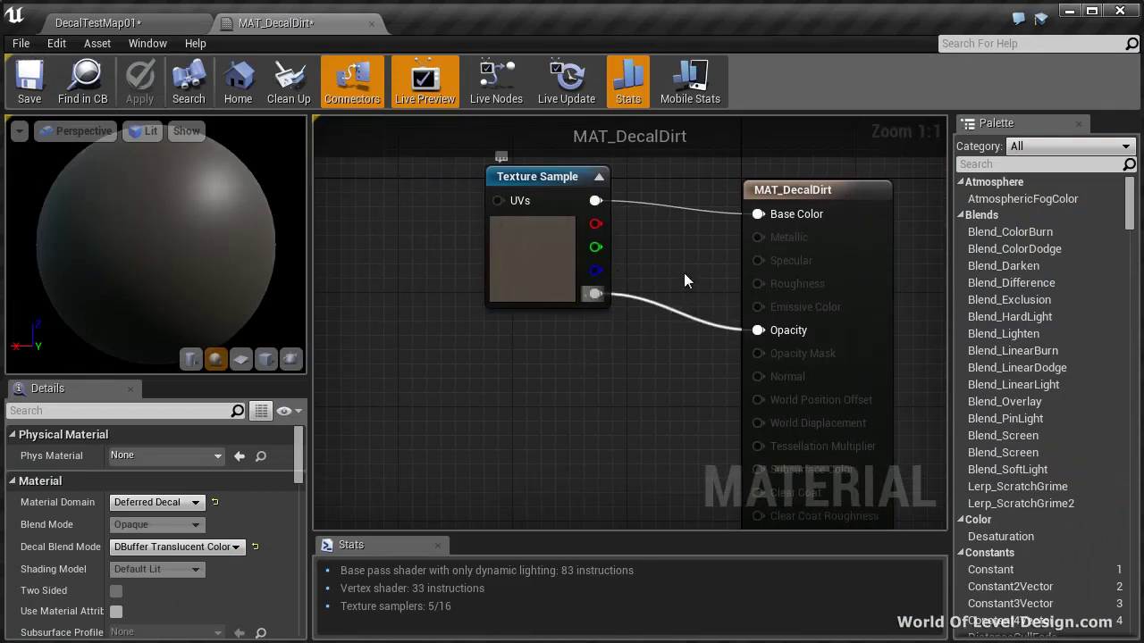
drag(531, 183, 445, 183)
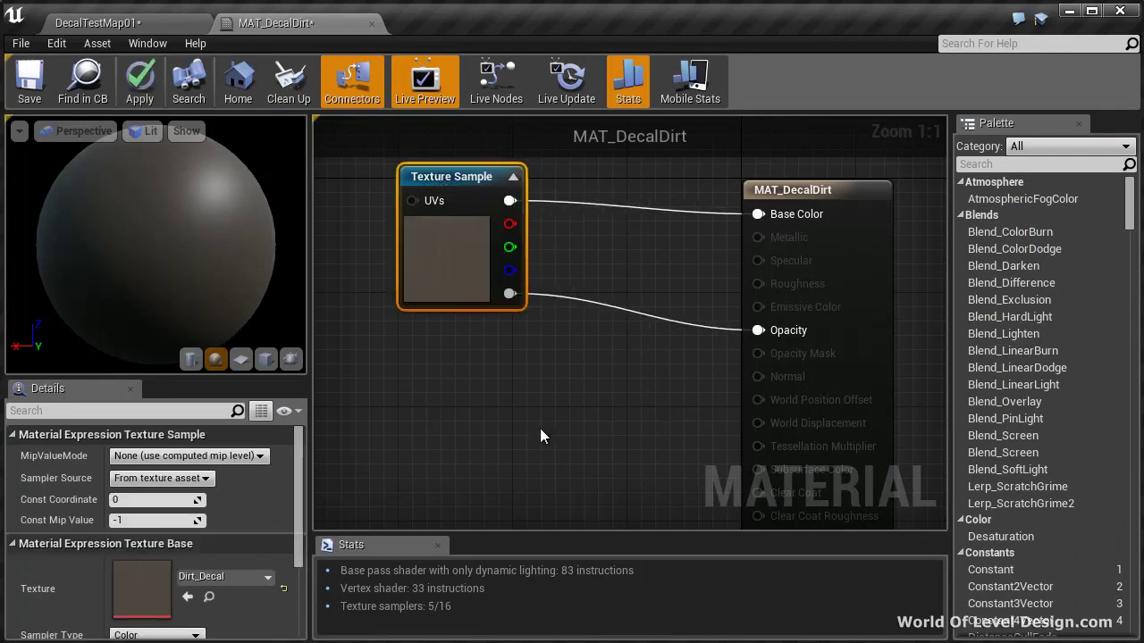
click(515, 398)
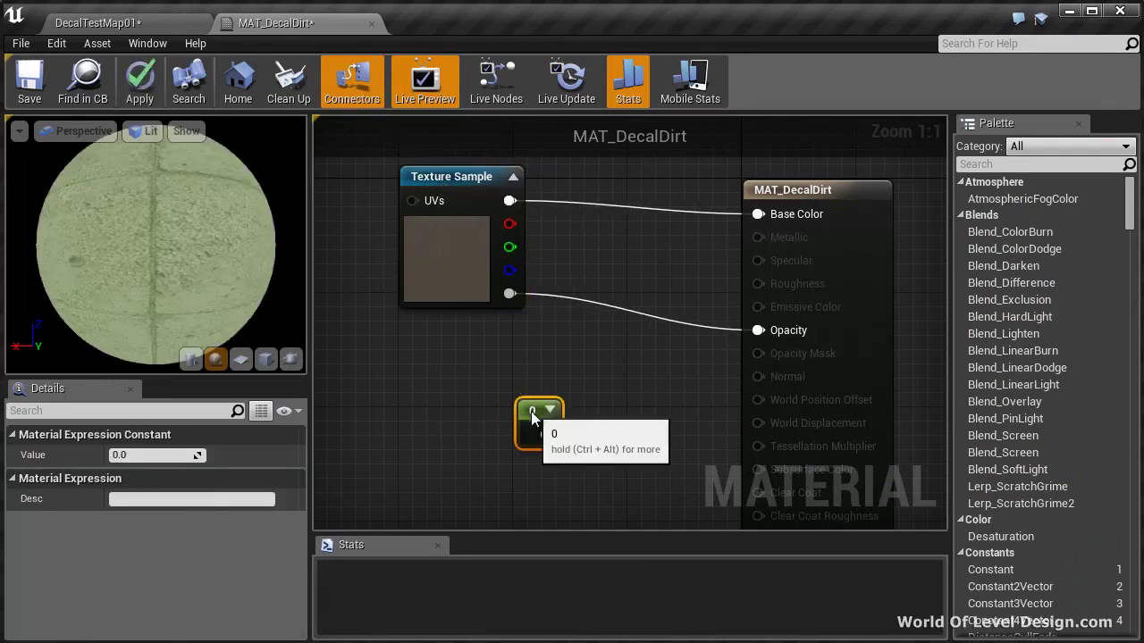
drag(533, 402, 592, 290)
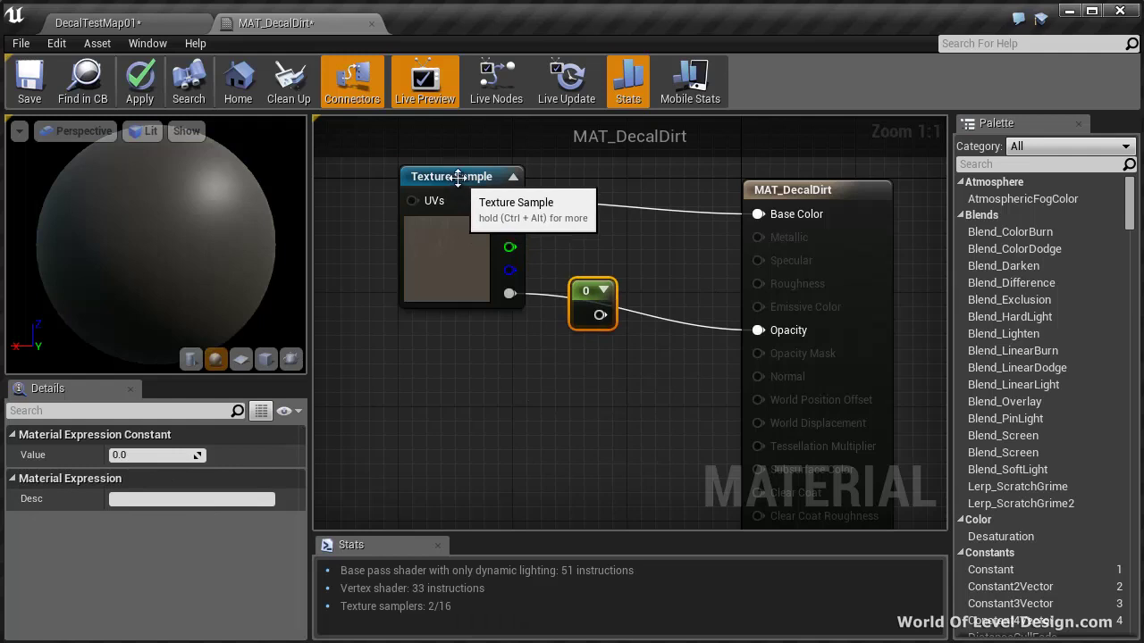
drag(465, 176, 394, 176)
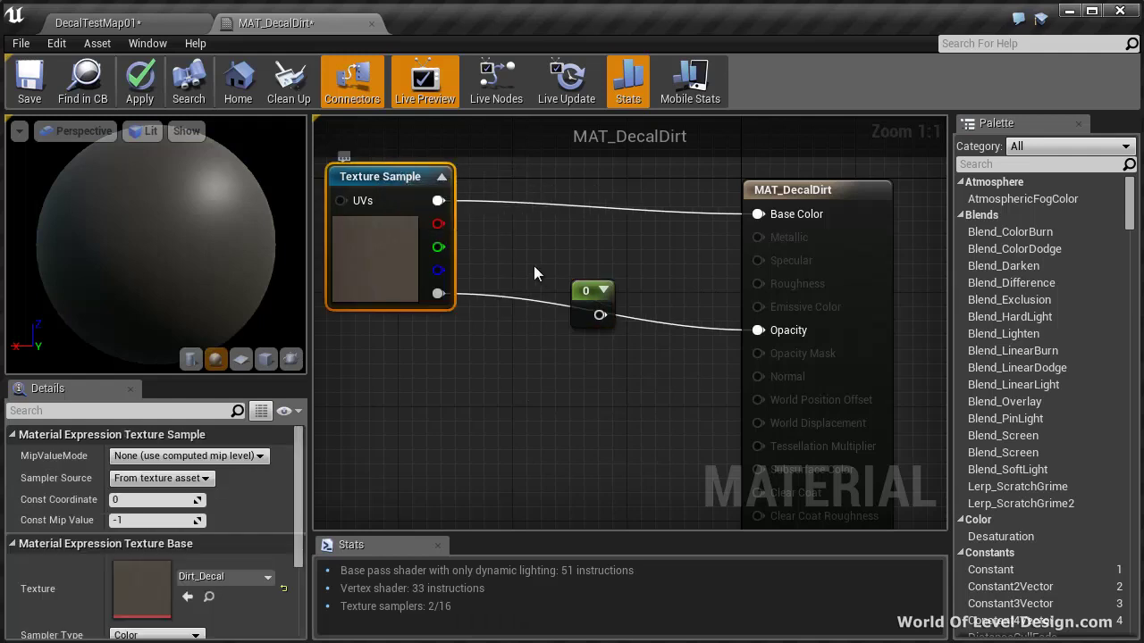
- Add a Multiply node between the Texture Sample and the material node, and place the Constant below the Texture Sample
click(523, 374)
drag(566, 387, 441, 323)
drag(479, 380, 383, 366)
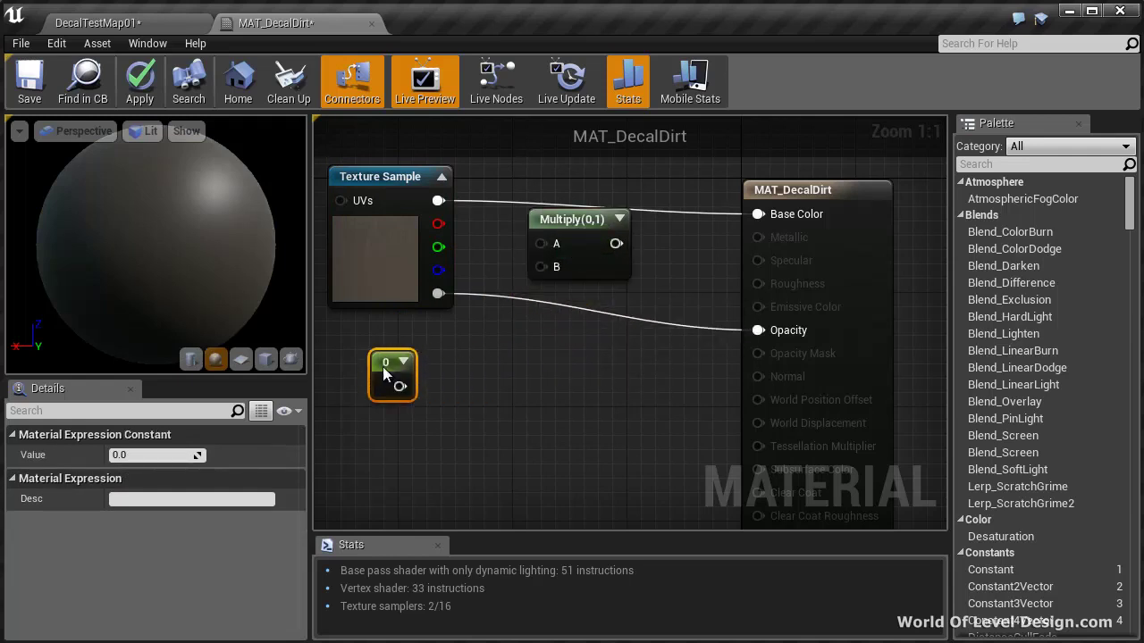
click(564, 225)
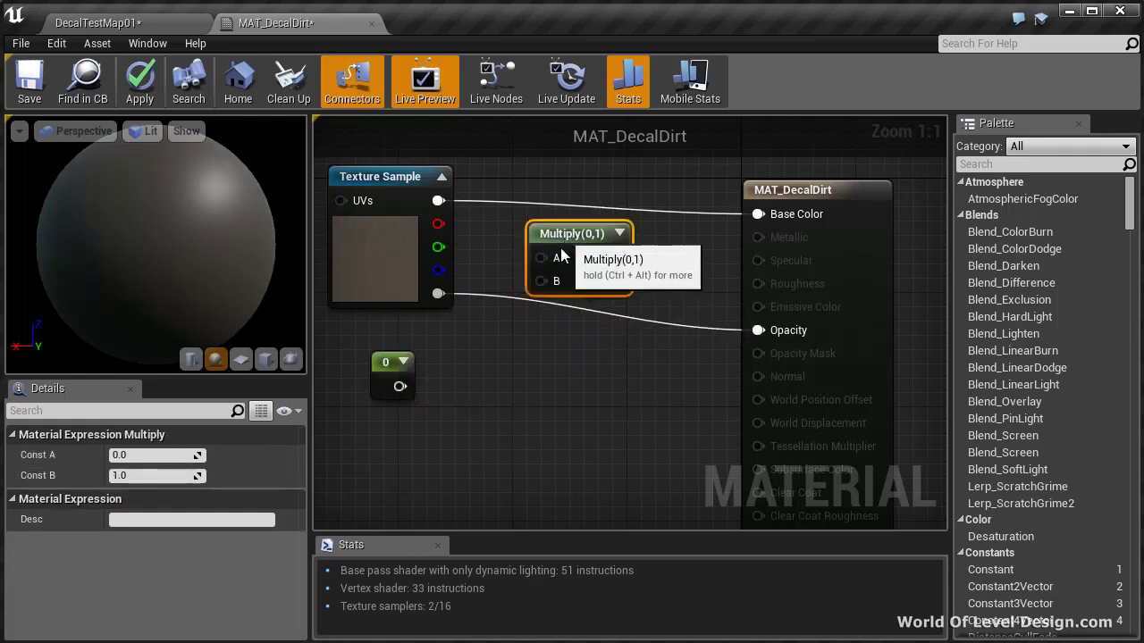
drag(563, 225, 572, 297)
- Multiply the Texture Sample's alpha by the Constant, feed the result into Opacity, and apply the material to check it on the wall
drag(454, 301, 541, 314)
drag(401, 386, 540, 338)
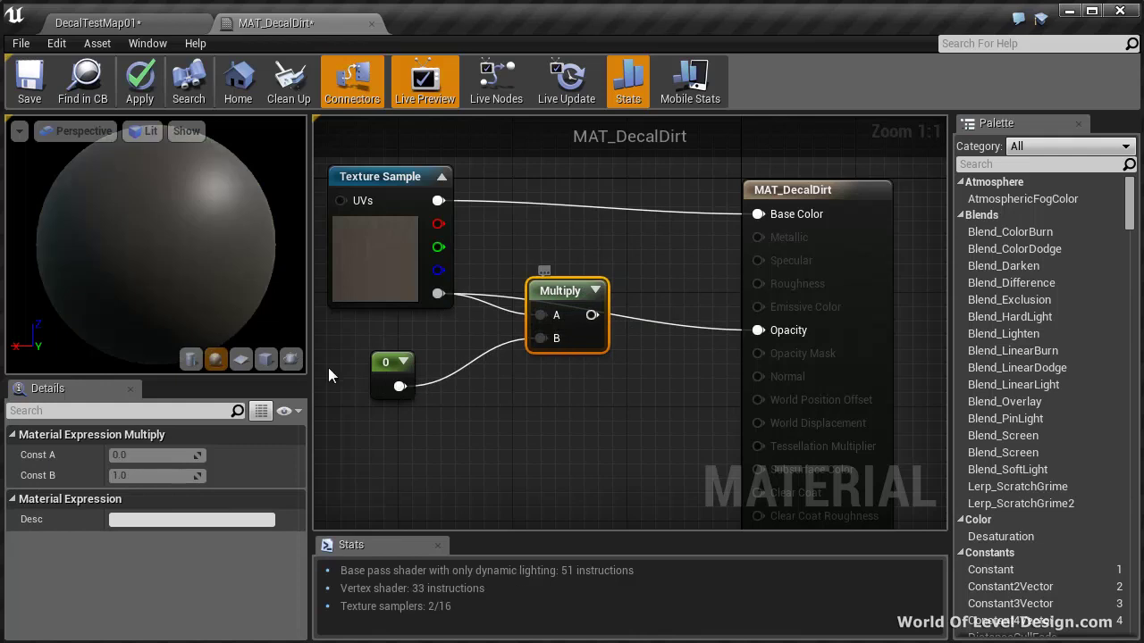
click(266, 359)
drag(595, 314, 761, 333)
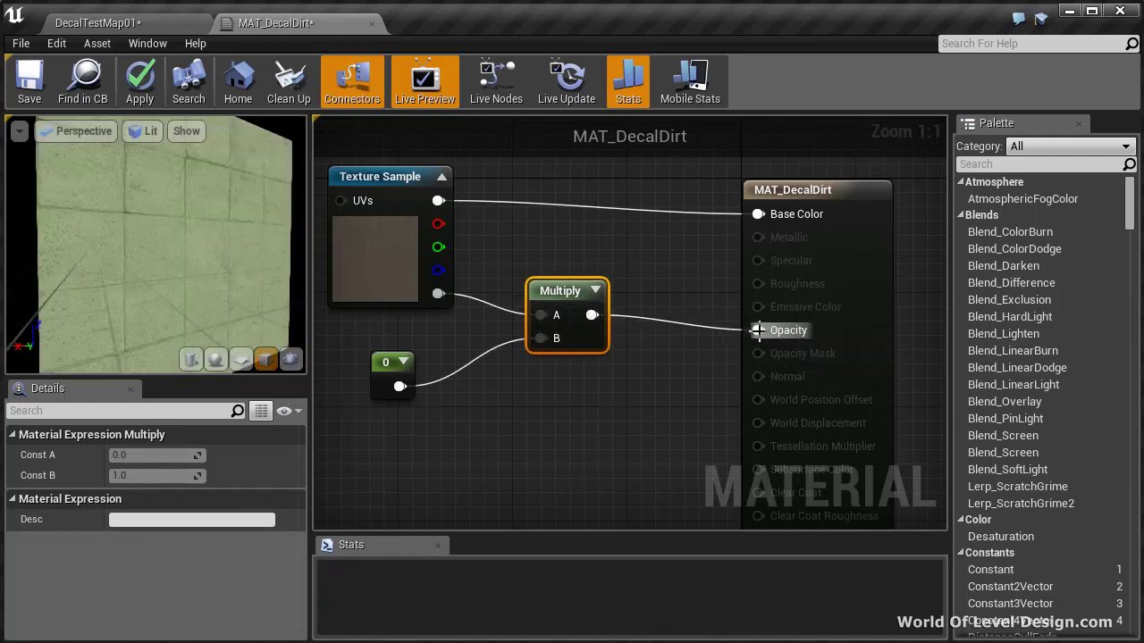
click(154, 84)
click(146, 16)
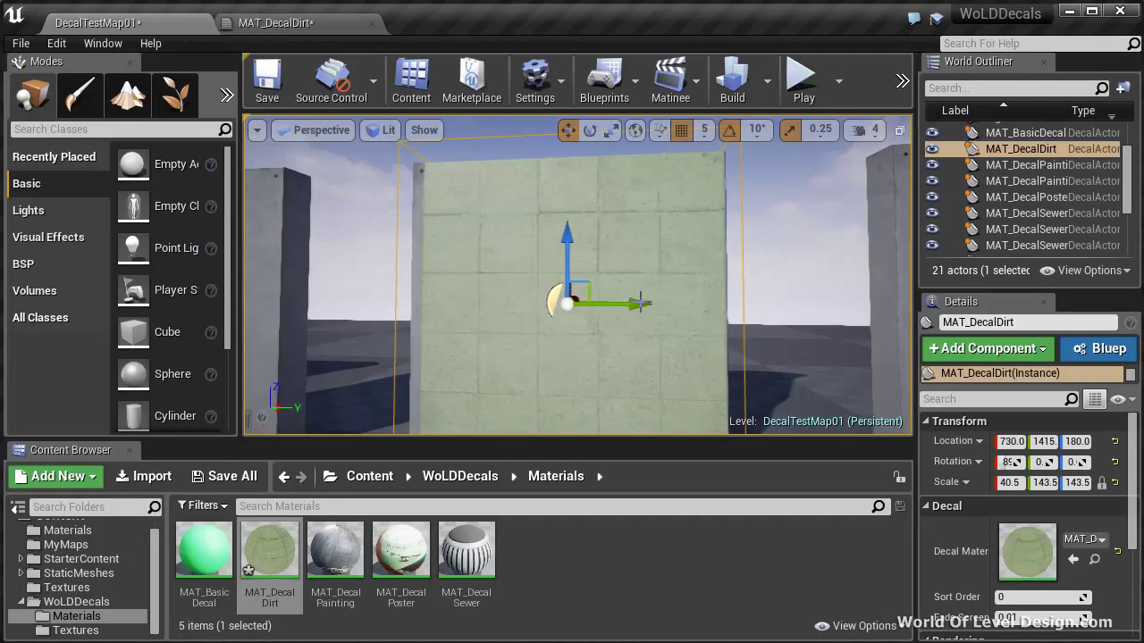
scroll(594, 331, down, 2)
drag(593, 331, 566, 249)
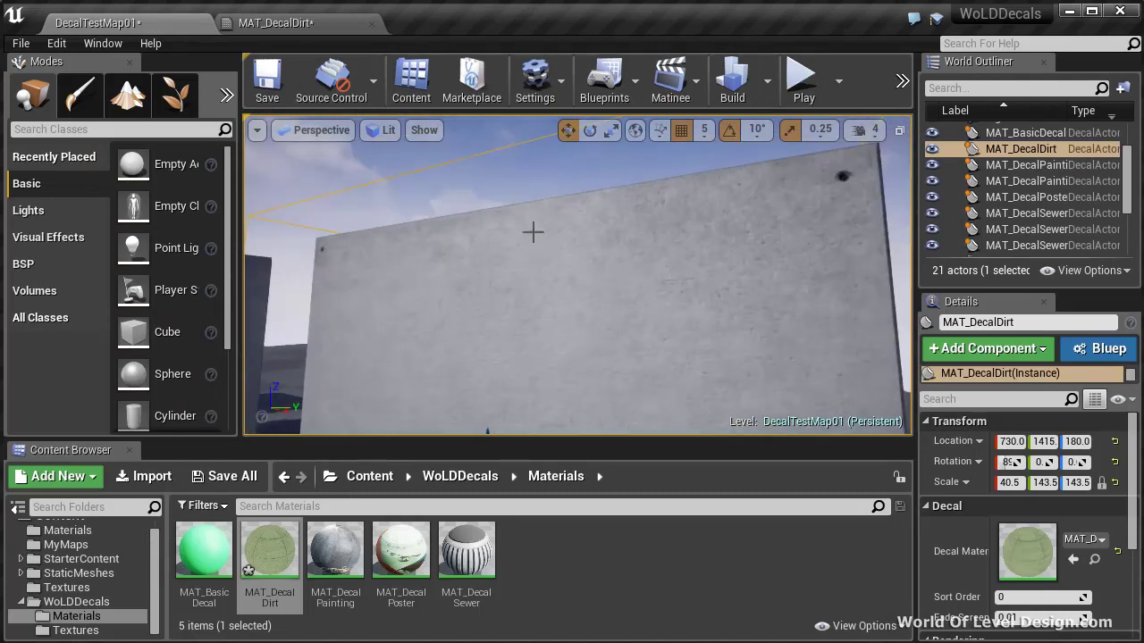
- Set the Constant feeding the Multiply node to 0.5, apply the material and return to the level
click(271, 24)
click(385, 367)
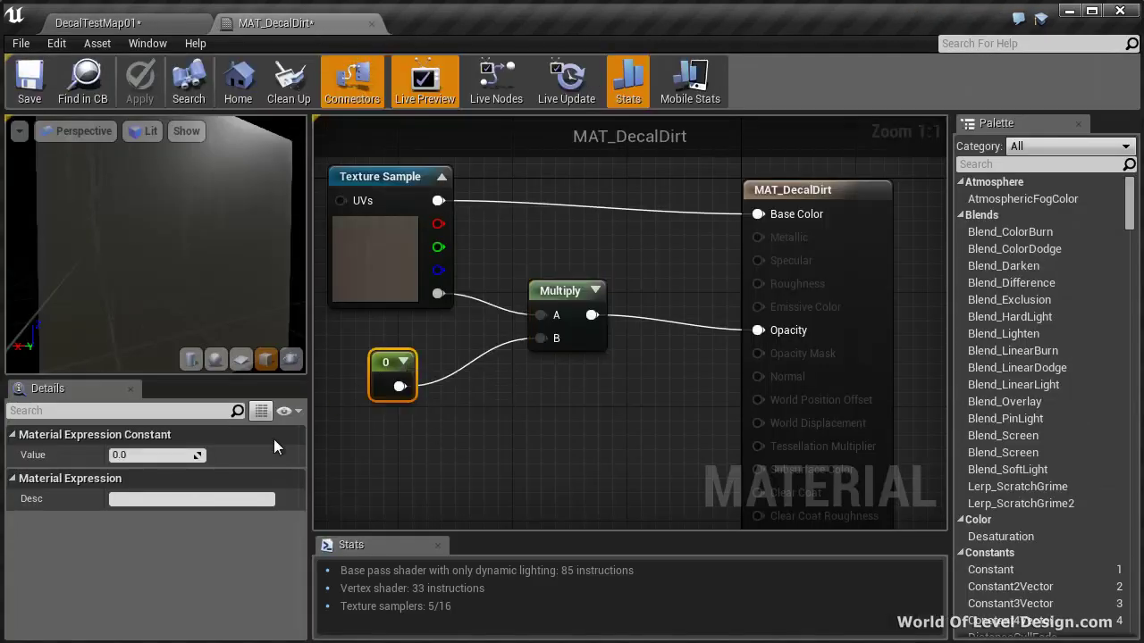
click(148, 456)
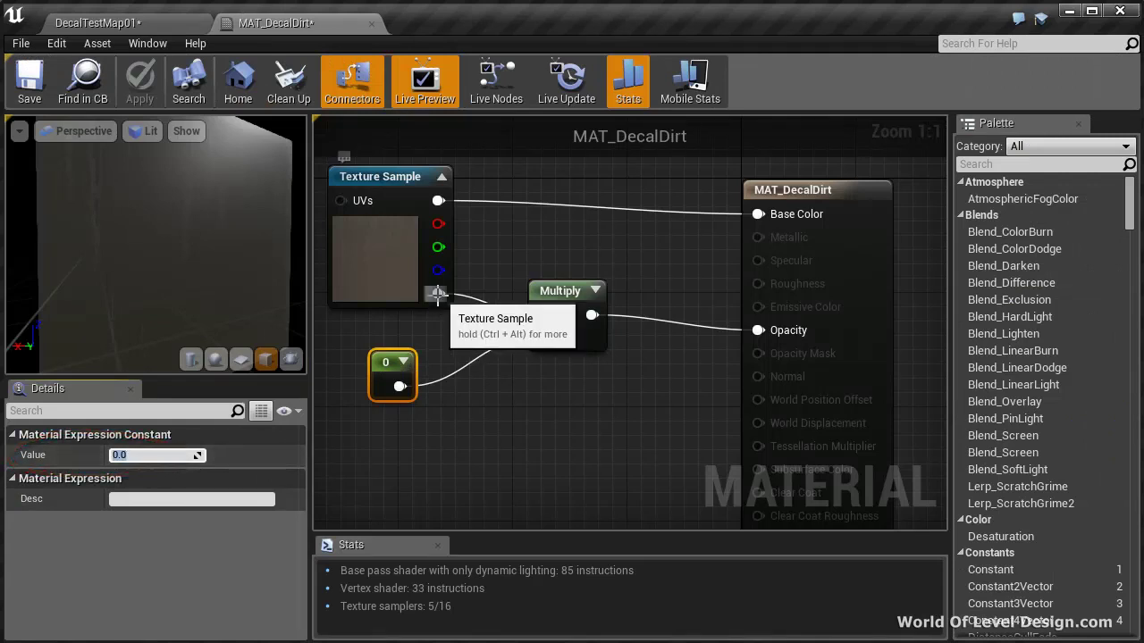
click(144, 457)
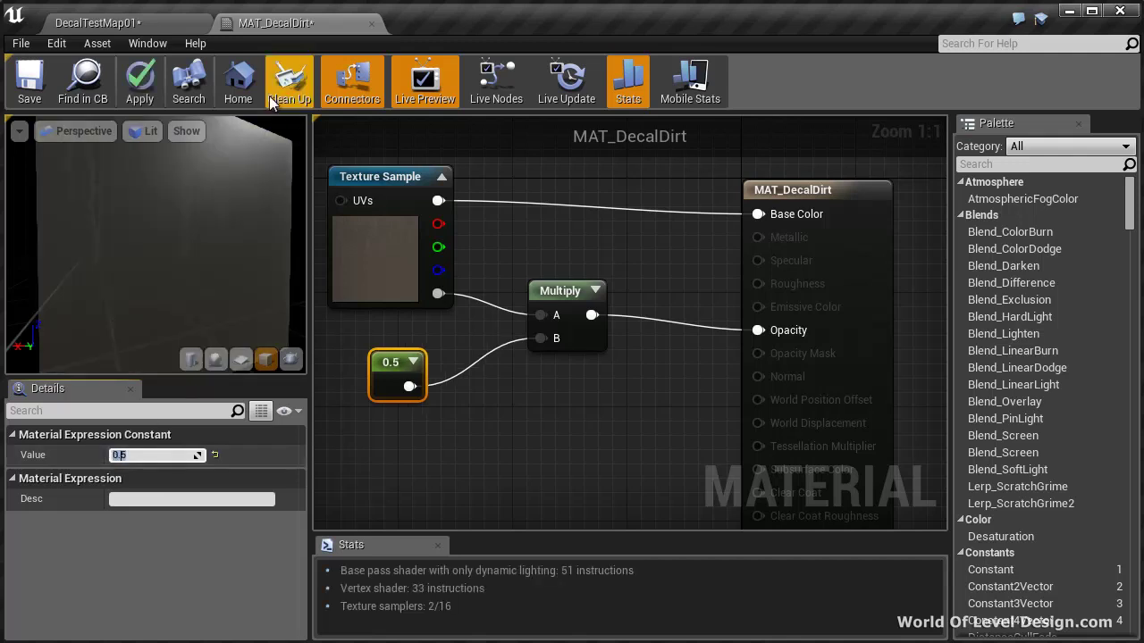
click(147, 23)
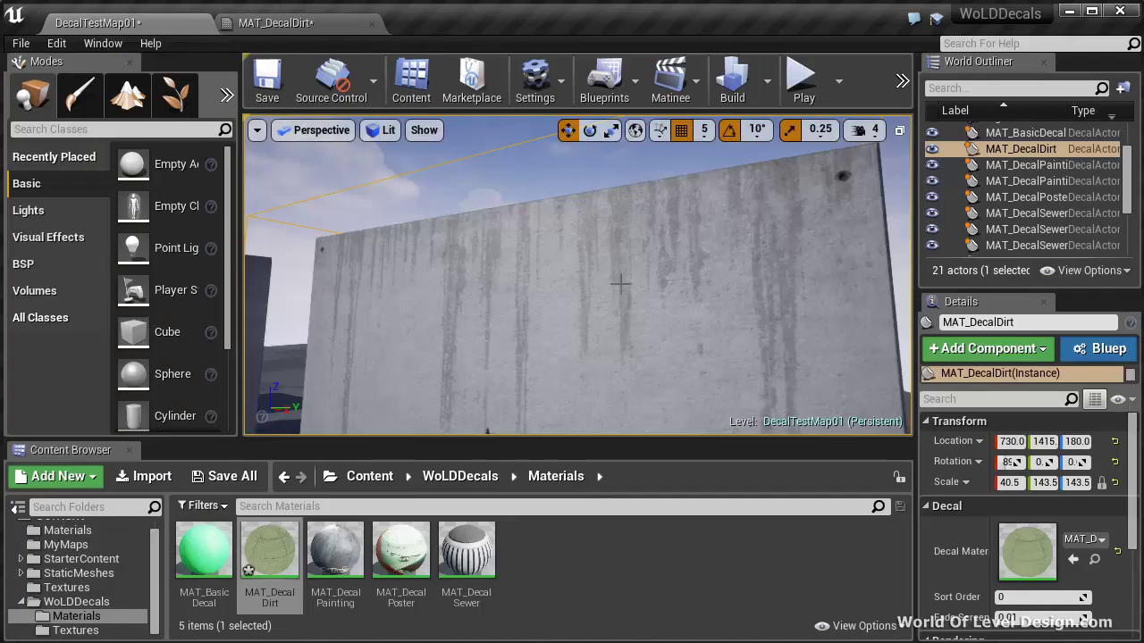
- Duplicate the dirt decal onto the neighbouring wall with the two vents and widen the copy
scroll(626, 294, up, 3)
key(F11)
scroll(657, 275, down, 4)
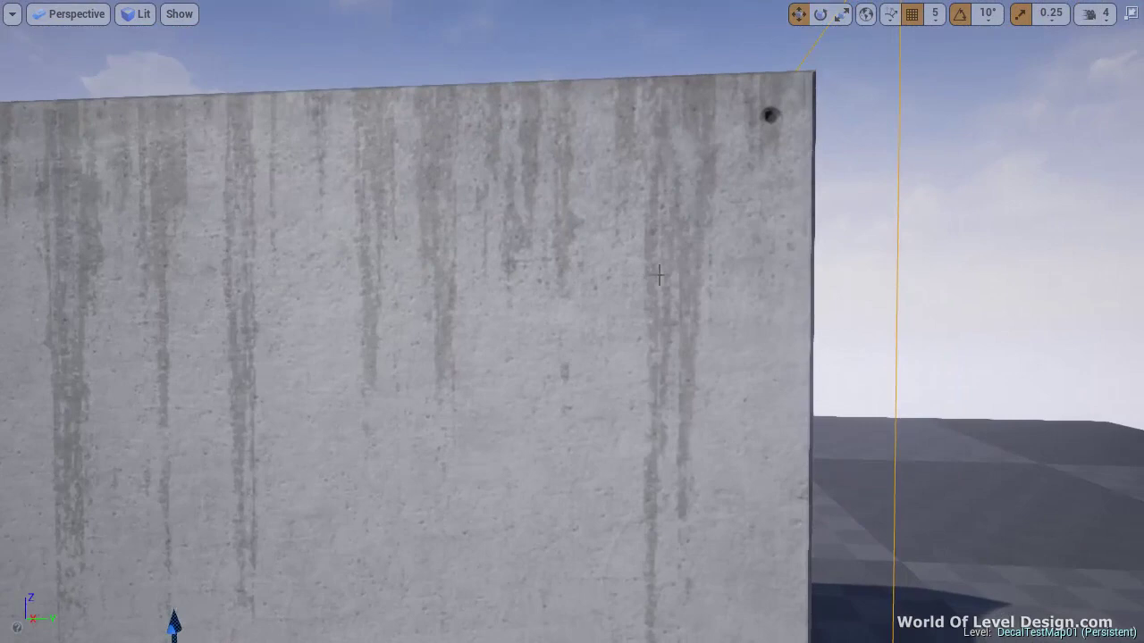
key(f)
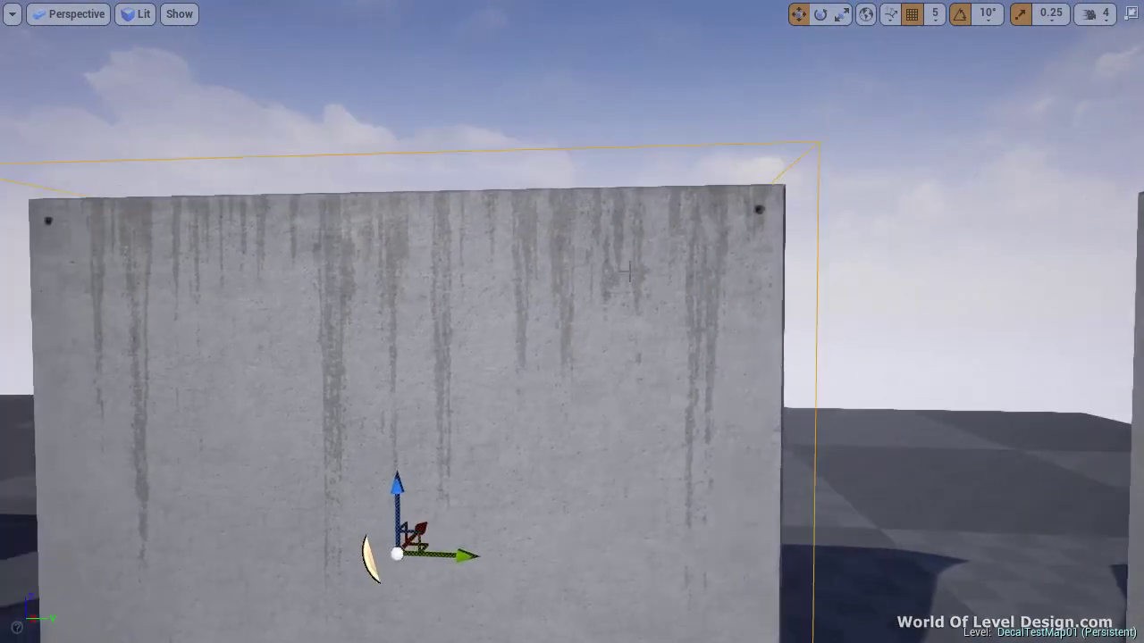
scroll(605, 474, down, 4)
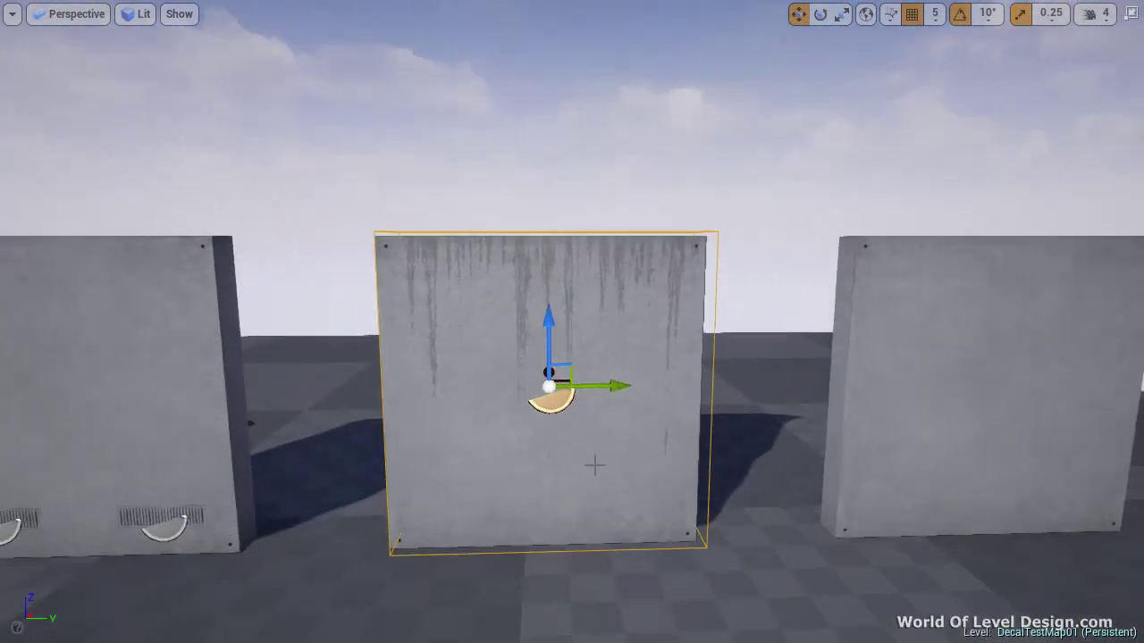
mouse_move(611, 386)
mouse_down()
mouse_move(636, 386)
mouse_move(403, 388)
mouse_move(628, 389)
mouse_up()
key(e)
key(r)
key(Escape)
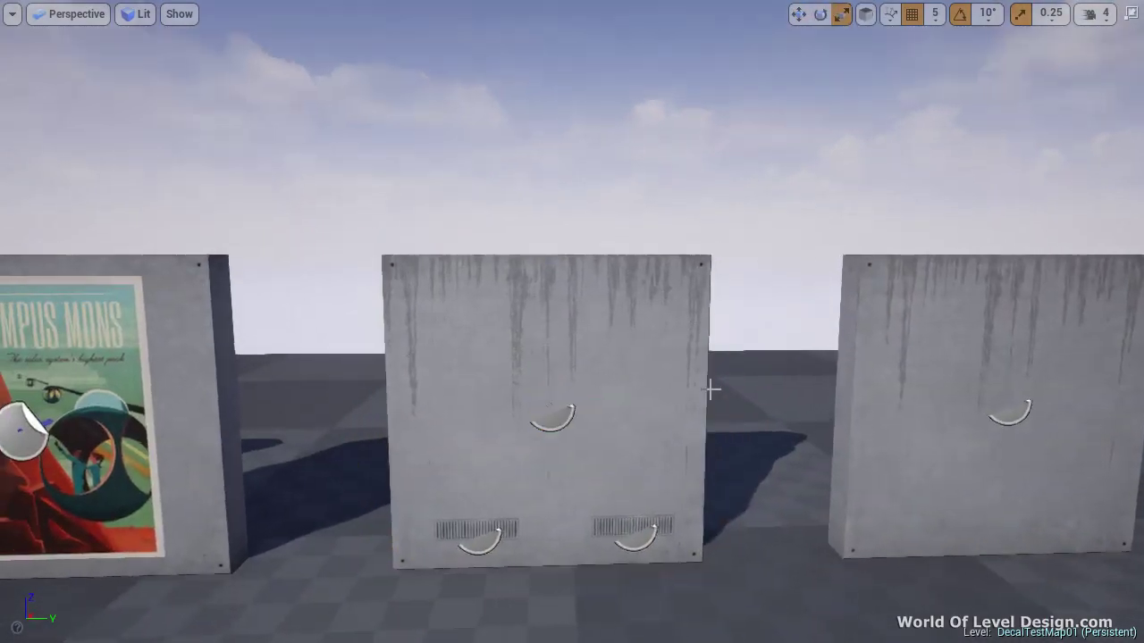
- Shift the copied dirt decal slightly sideways on the vented wall, then deselect it and inspect the streaks up close
click(590, 393)
key(w)
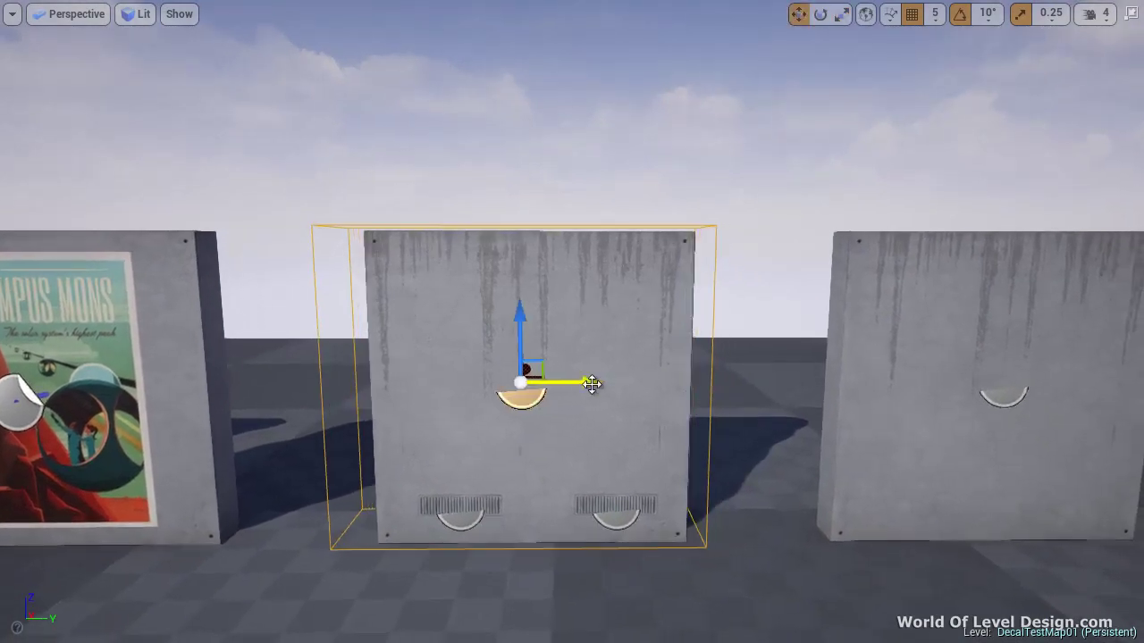
key(Escape)
scroll(608, 389, up, 6)
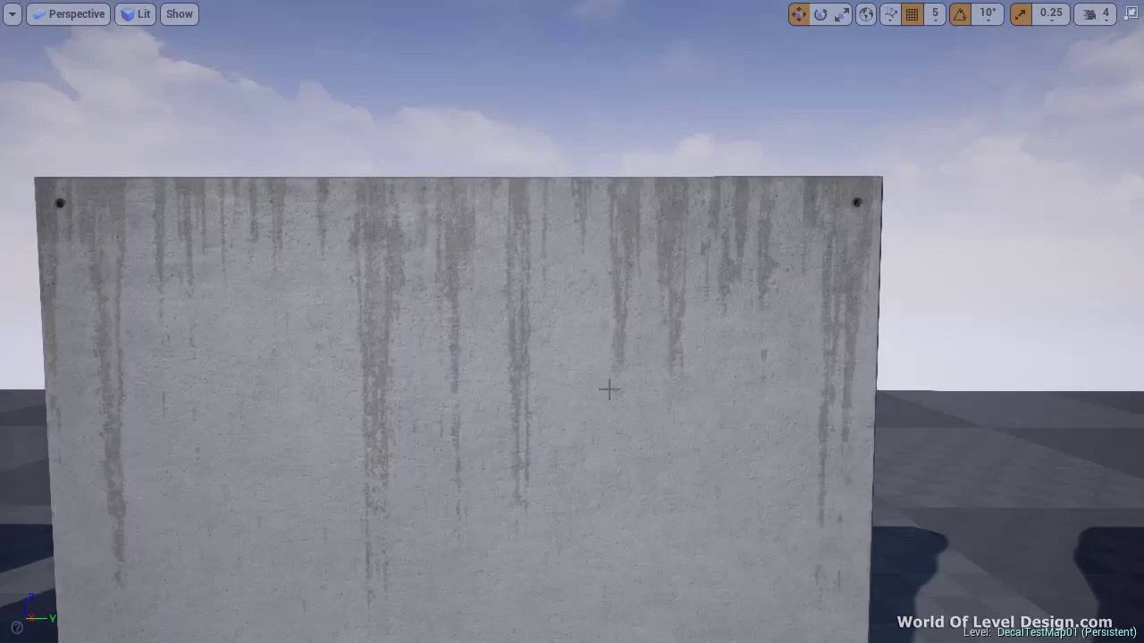
- Switch to DirtDecal.psd in Photoshop
key(alt+Tab)
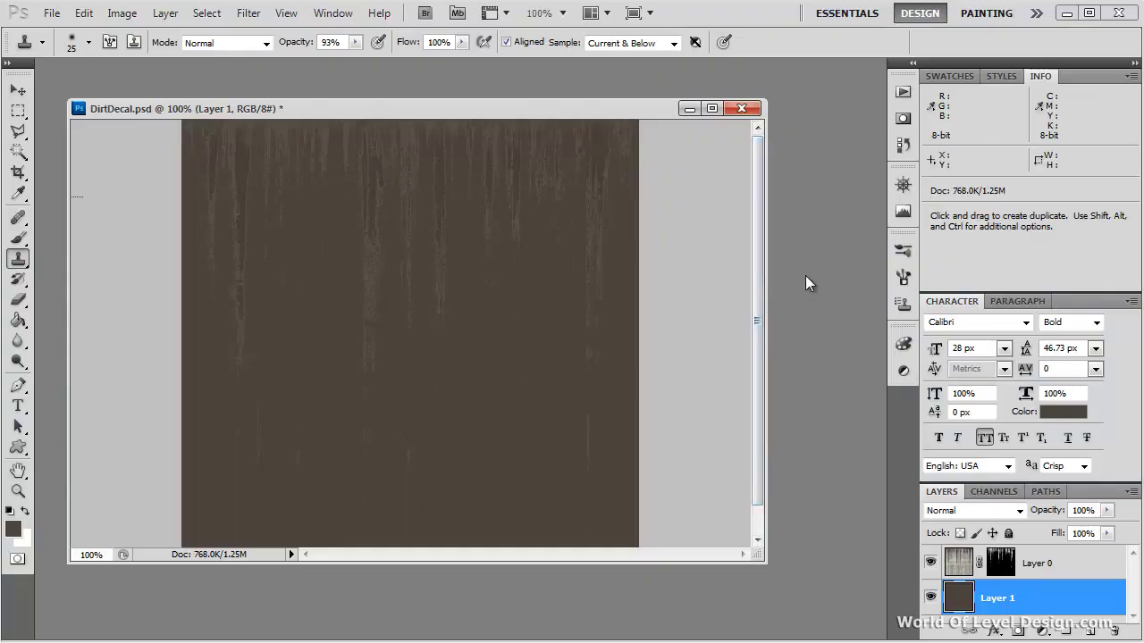